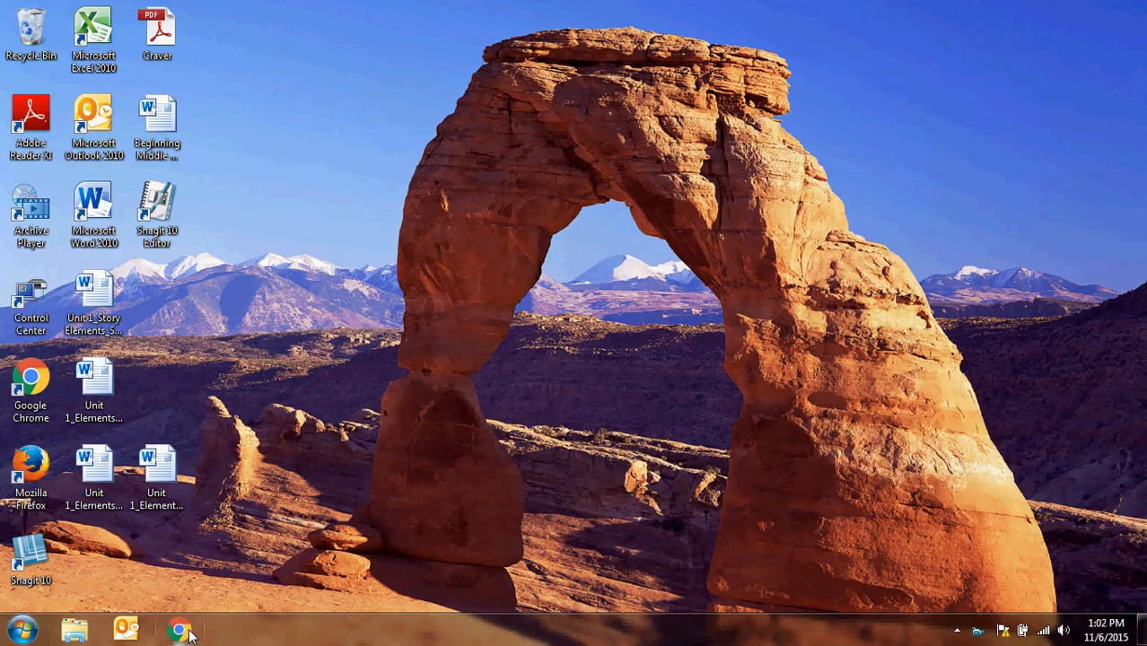
Open Chrome, go to the sd27j.onelogin.com portal and launch Google Drive from its app home
{"action": "left_click", "coordinate": [184, 632]}
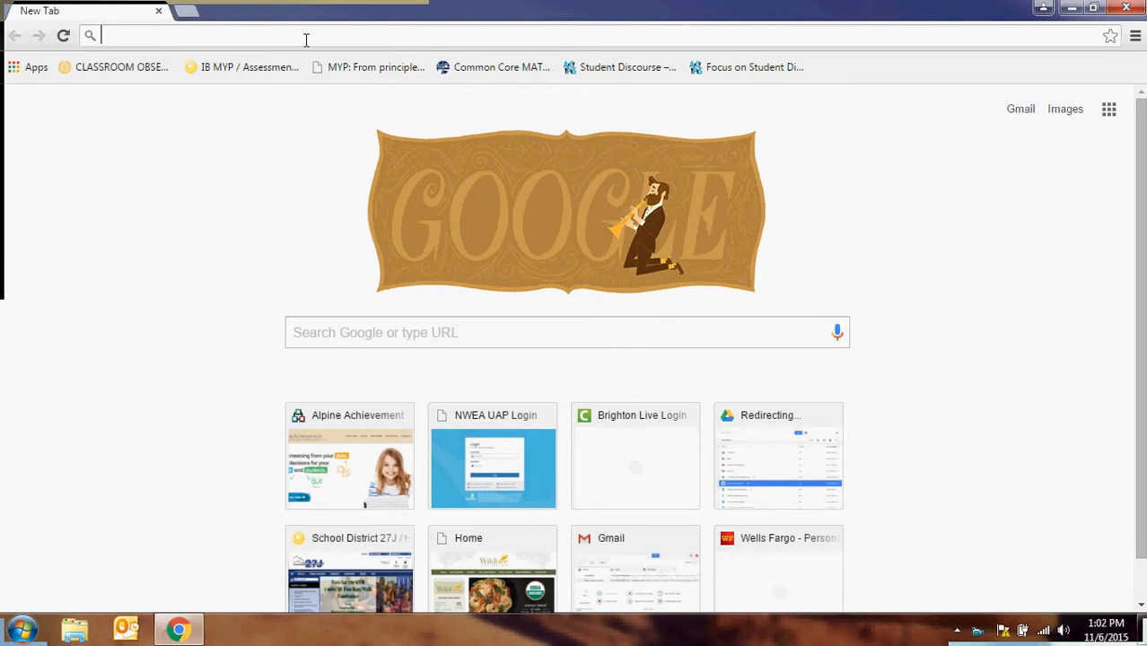
{"action": "type", "text": "sd27"}
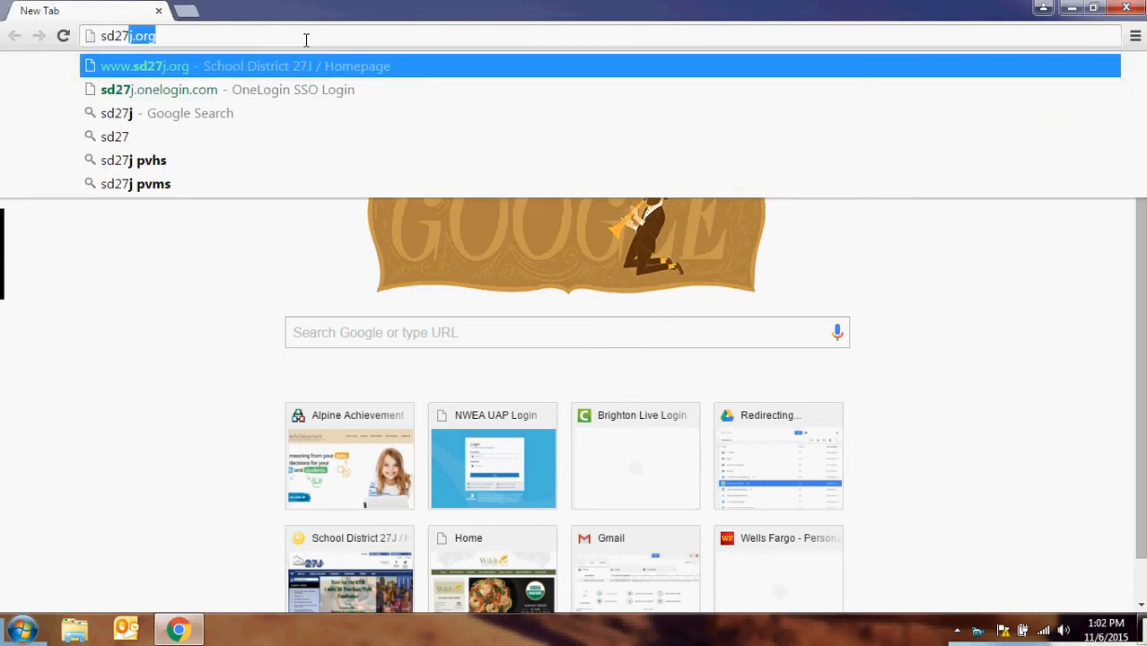
{"action": "key", "text": "Down"}
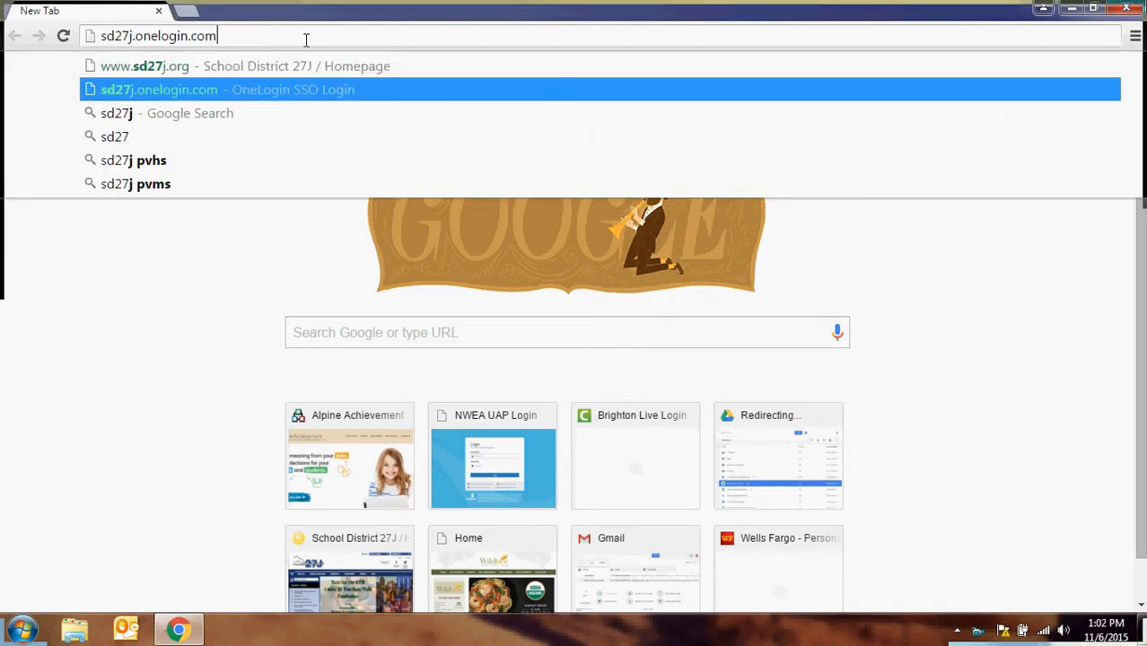
{"action": "left_click", "coordinate": [286, 97]}
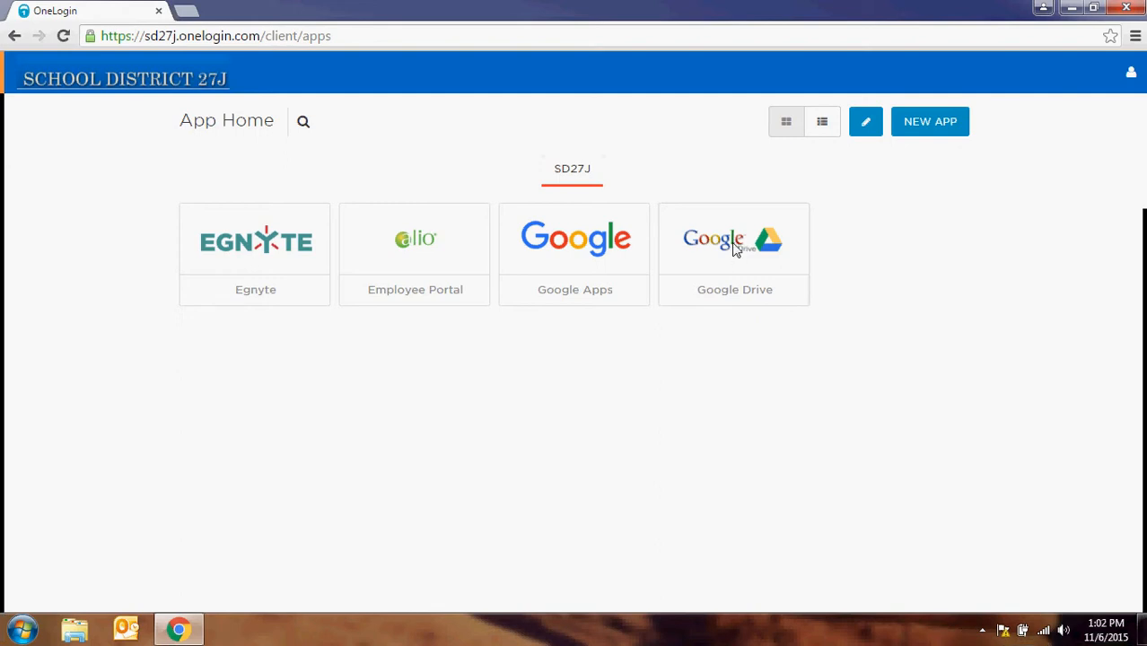
{"action": "left_click", "coordinate": [734, 248]}
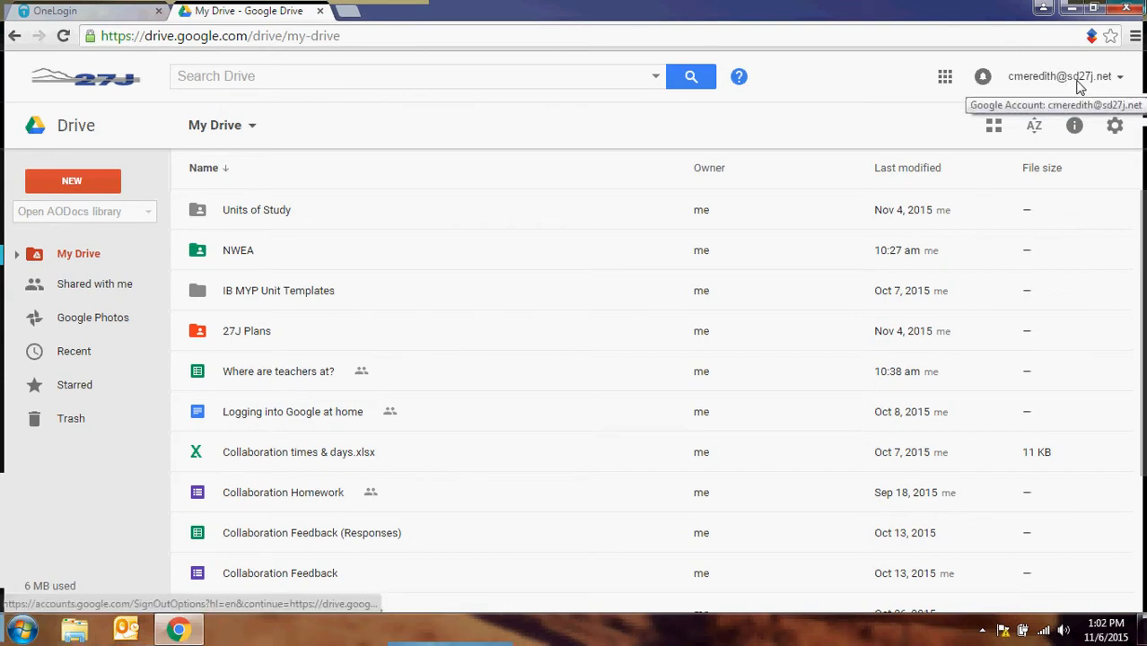
{"action": "left_click", "coordinate": [1073, 79]}
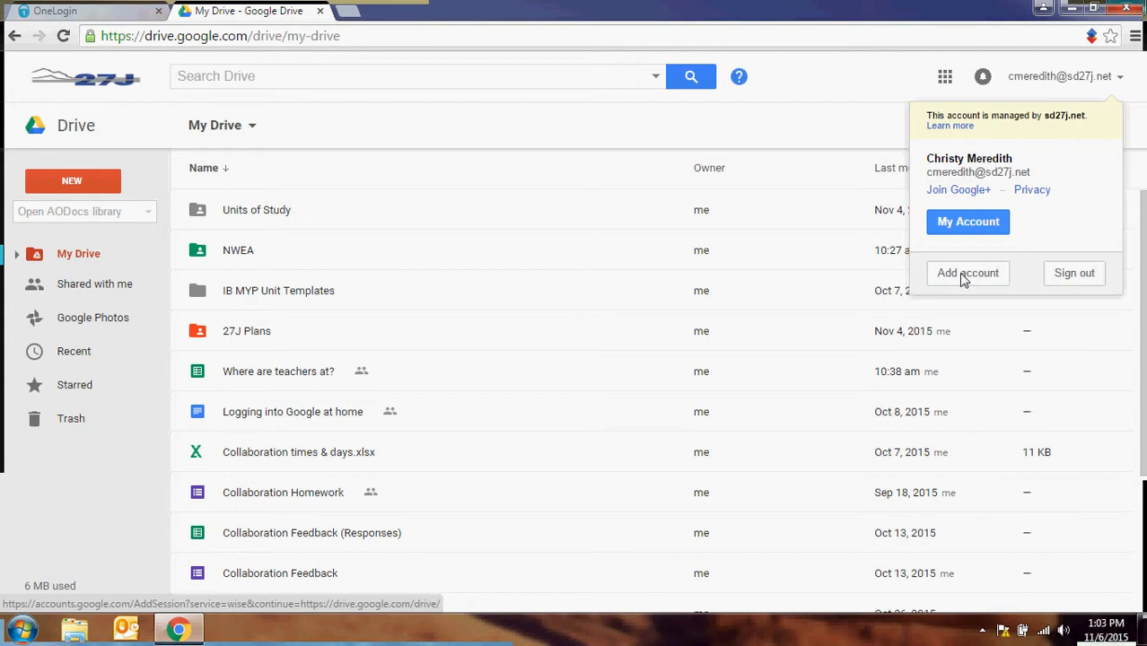
{"action": "left_click", "coordinate": [455, 122]}
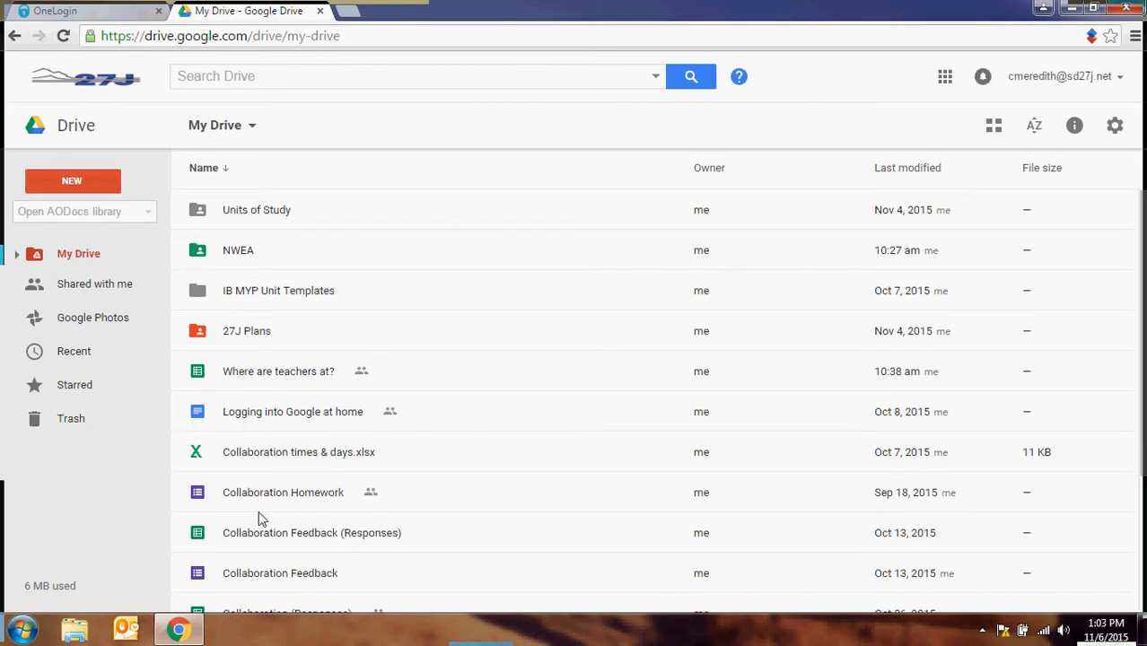
{"action": "left_click", "coordinate": [76, 182]}
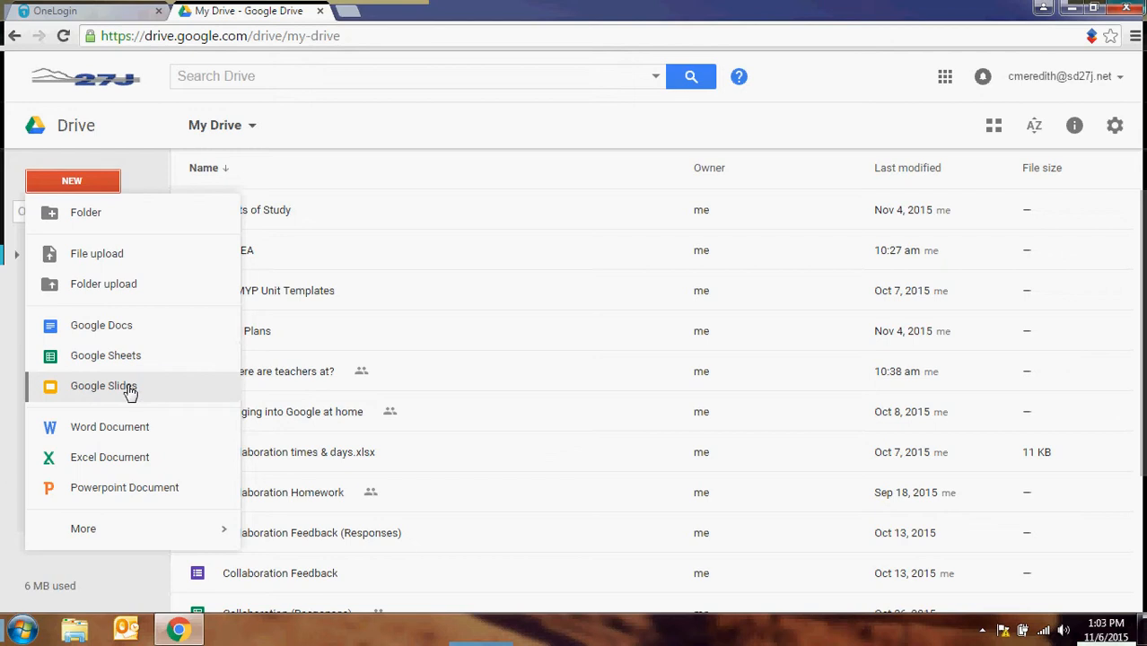
{"action": "mouse_move", "coordinate": [113, 534]}
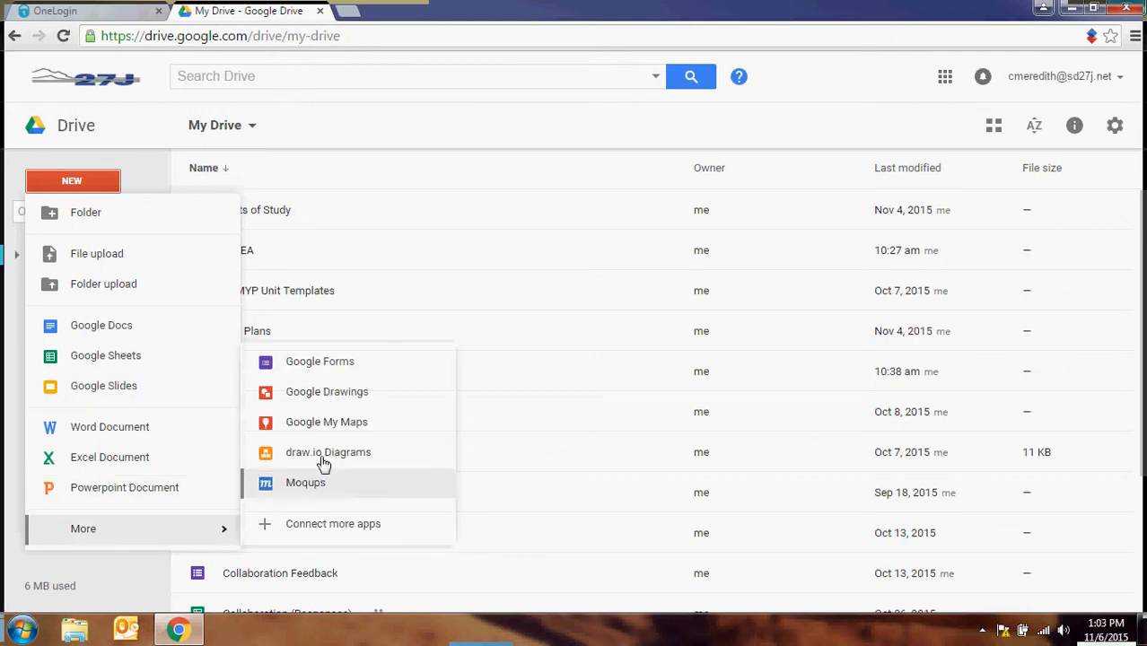
{"action": "left_click", "coordinate": [327, 372]}
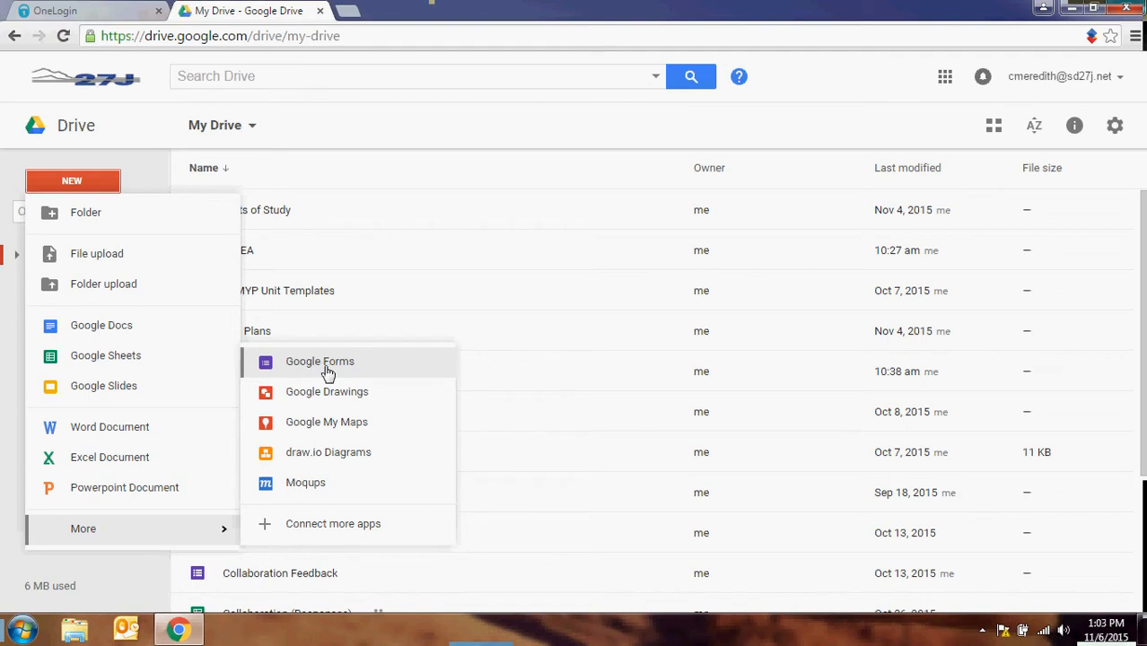
{"action": "left_click", "coordinate": [427, 137]}
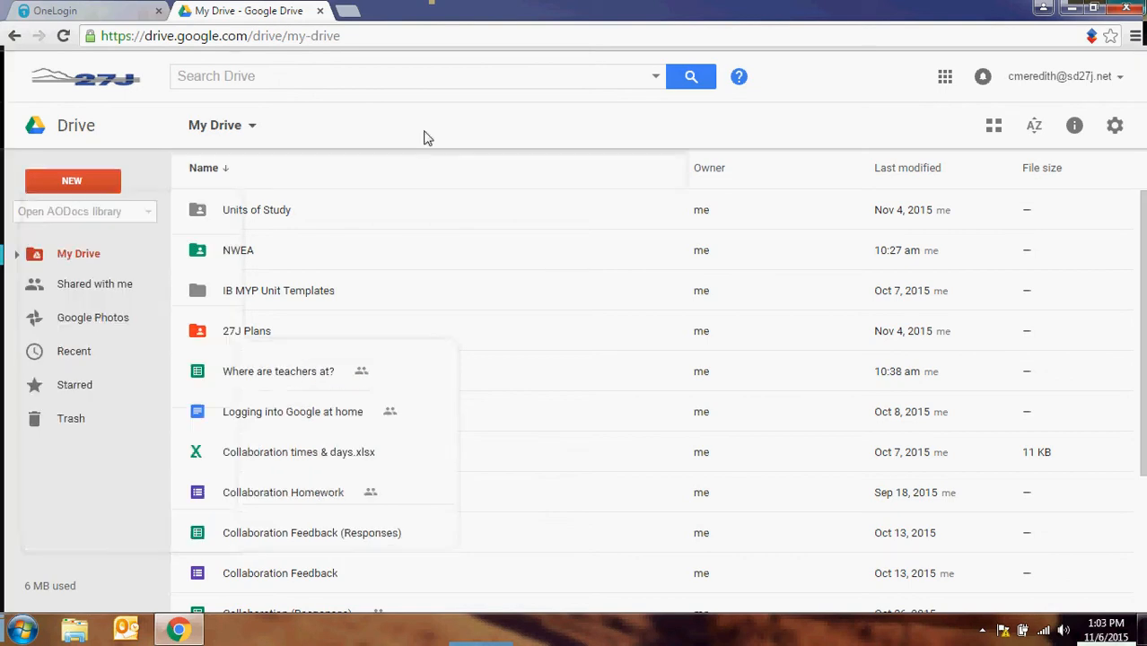
Upload Unit 1_Elements_Stage 1.docx into the 7th Grade subfolder of the shared Language Arts folder
{"action": "left_click", "coordinate": [98, 289]}
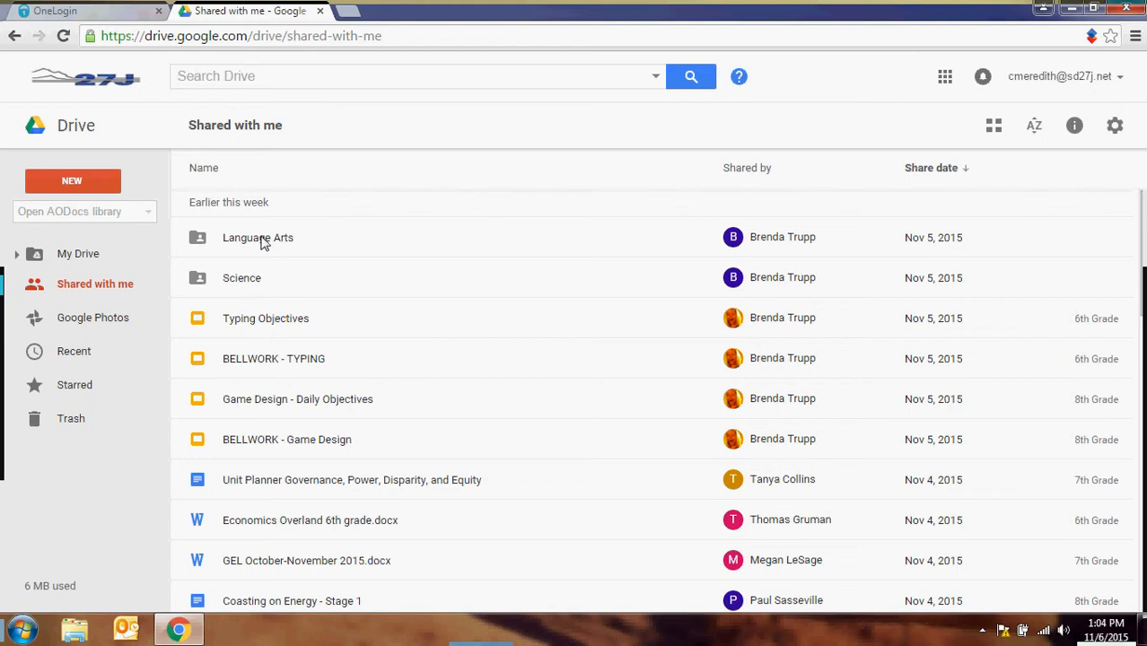
{"action": "double_click", "coordinate": [263, 241]}
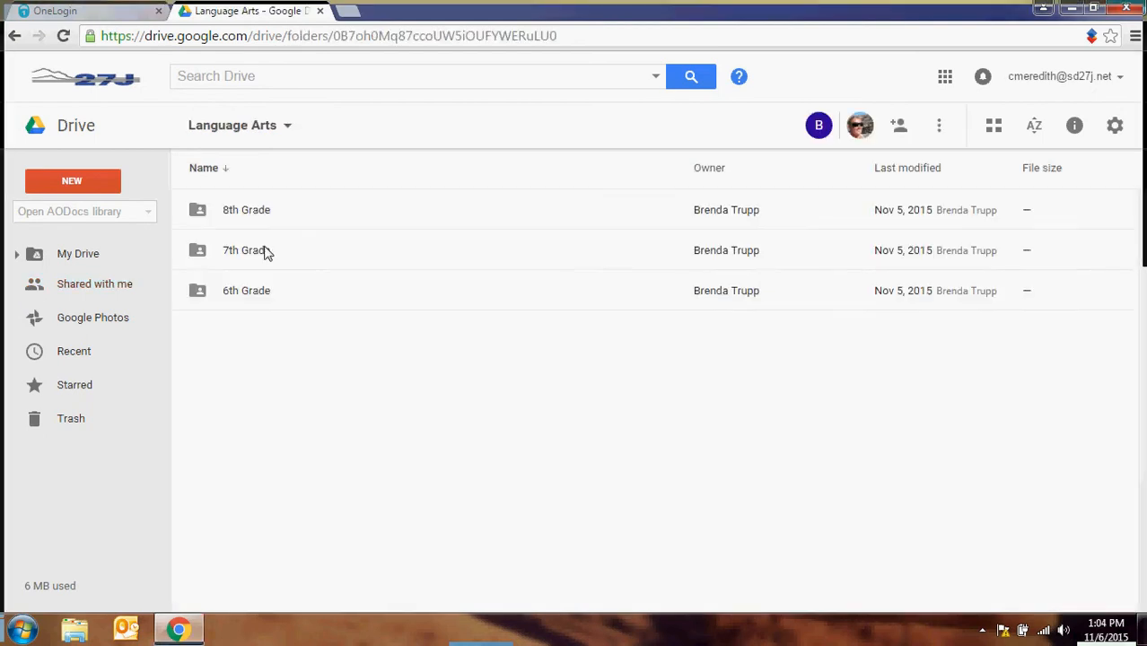
{"action": "double_click", "coordinate": [264, 251]}
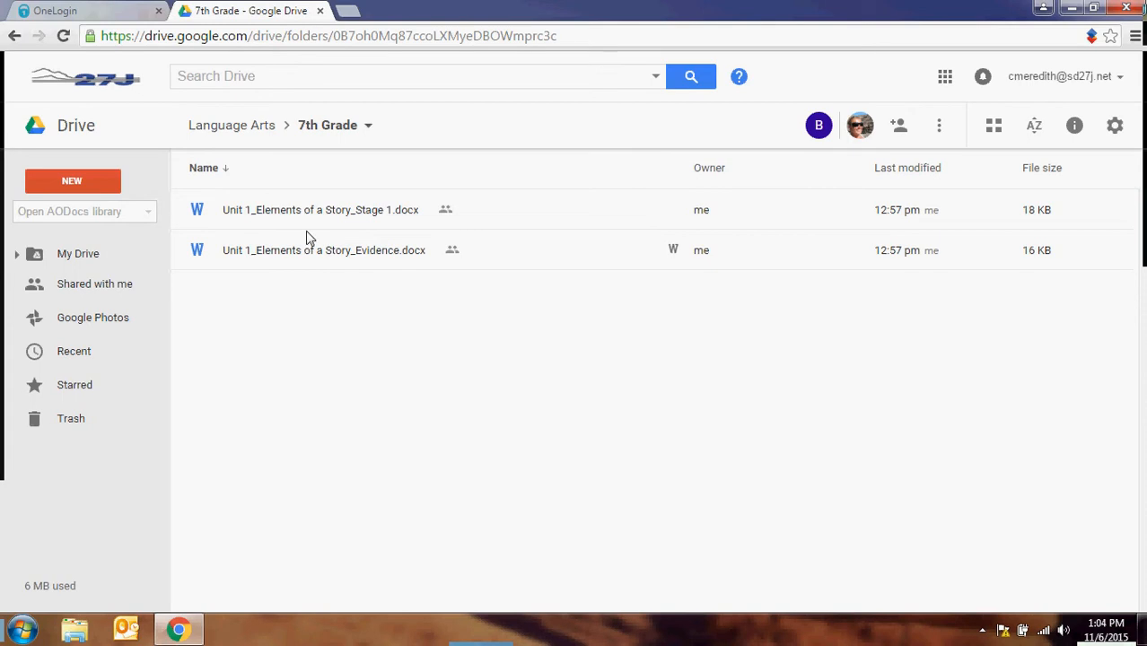
{"action": "left_click", "coordinate": [74, 183]}
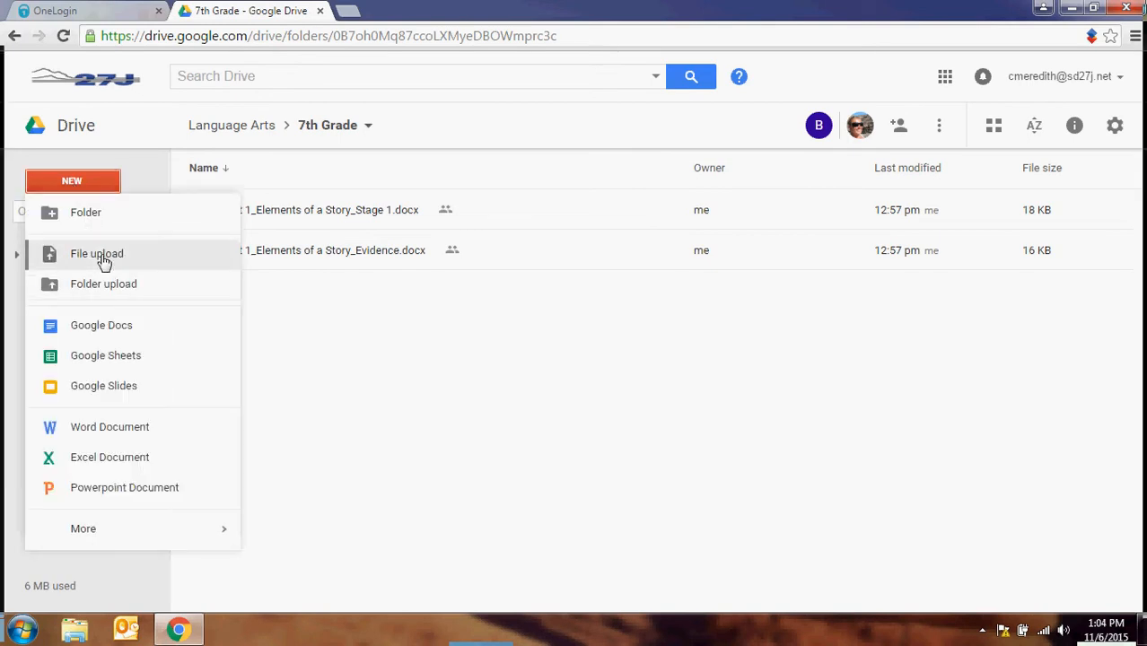
{"action": "left_click", "coordinate": [102, 259]}
{"action": "double_click", "coordinate": [761, 458]}
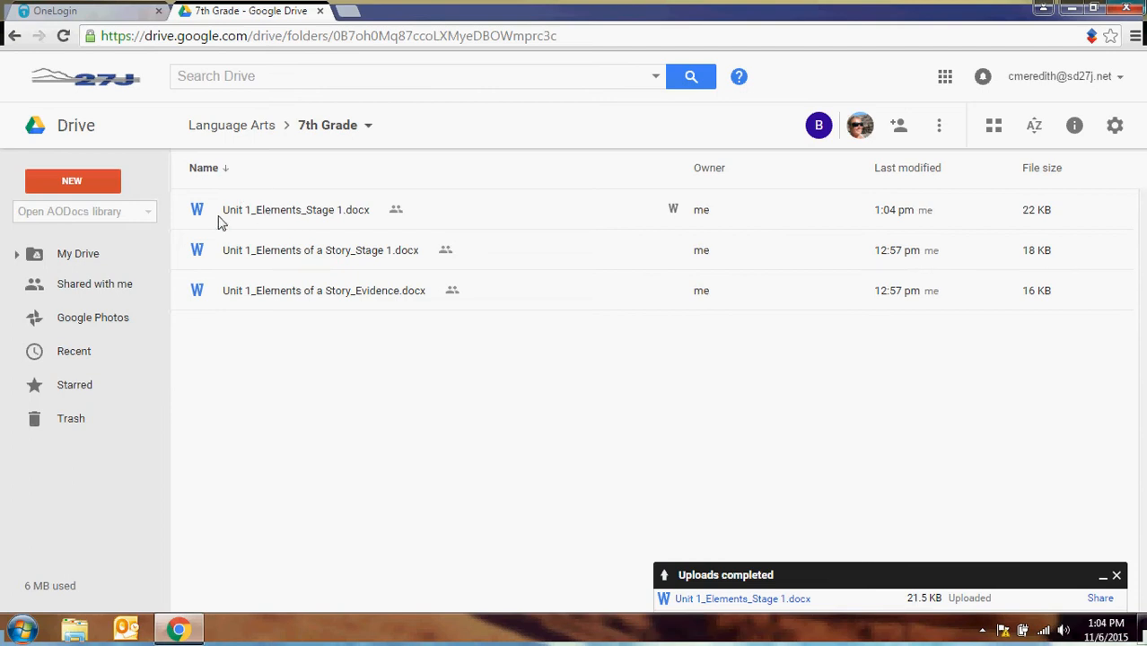
Create a new folder named Unit 1 inside the 7th Grade folder
{"action": "left_click", "coordinate": [104, 184]}
{"action": "left_click", "coordinate": [107, 225]}
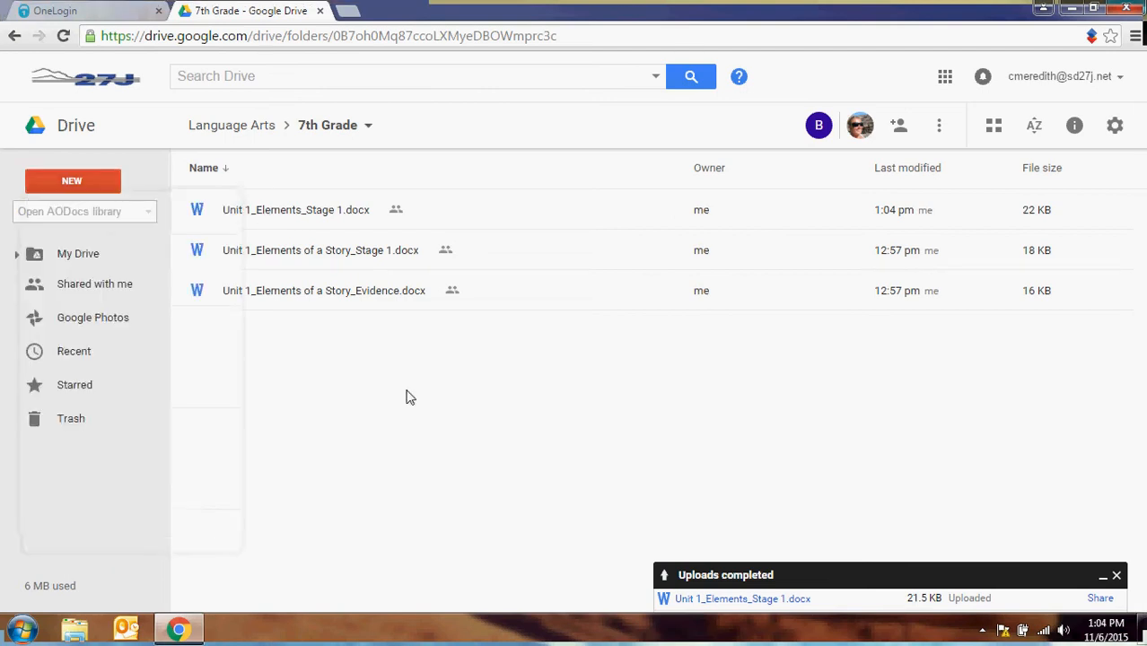
{"action": "type", "text": "Unit 1"}
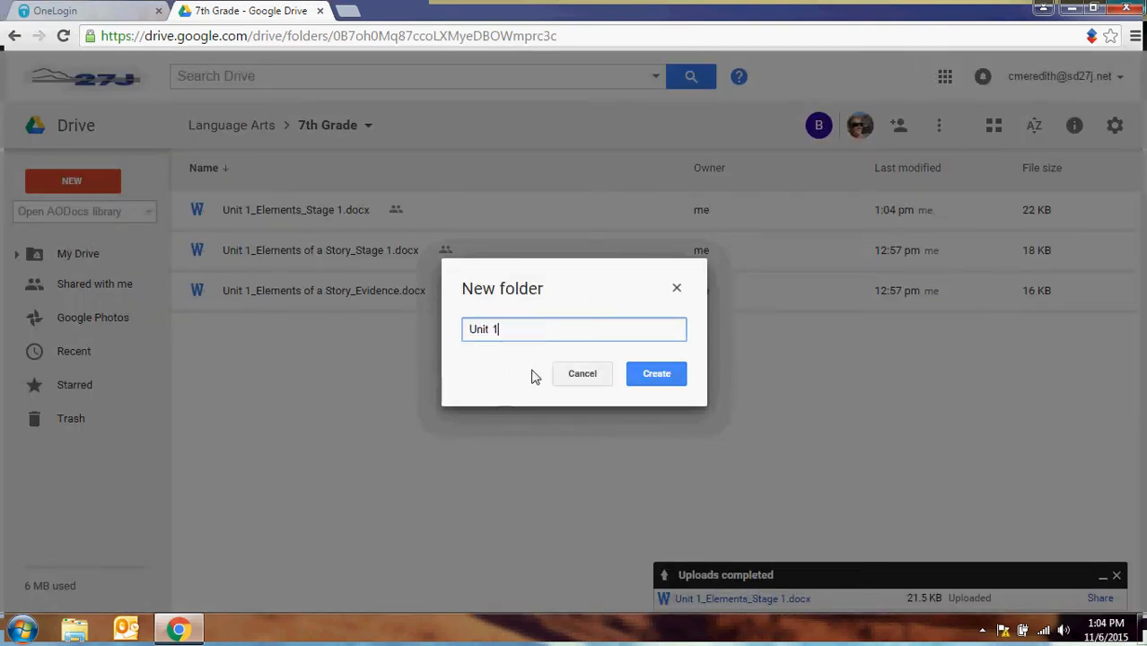
{"action": "left_click", "coordinate": [656, 374]}
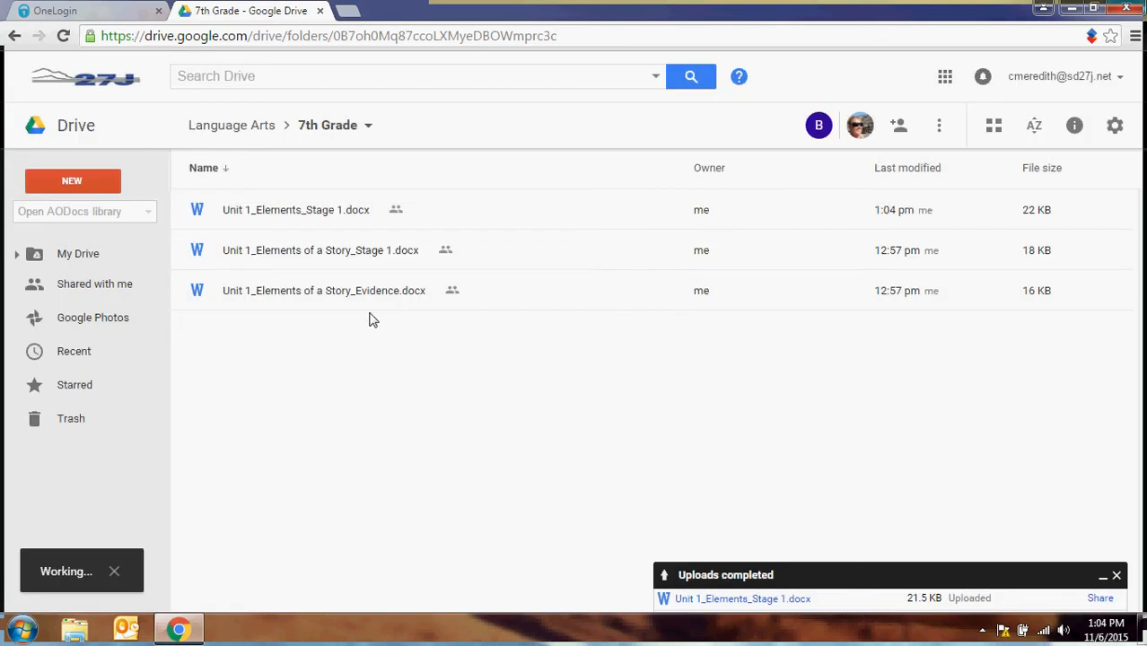
Move the three Unit 1 Word documents from the 7th Grade folder into the Unit 1 folder, accepting each move out of the shared folder
{"action": "left_click_drag", "start_coordinate": [308, 266], "coordinate": [298, 217]}
{"action": "left_click", "coordinate": [345, 287]}
{"action": "left_click", "coordinate": [300, 249]}
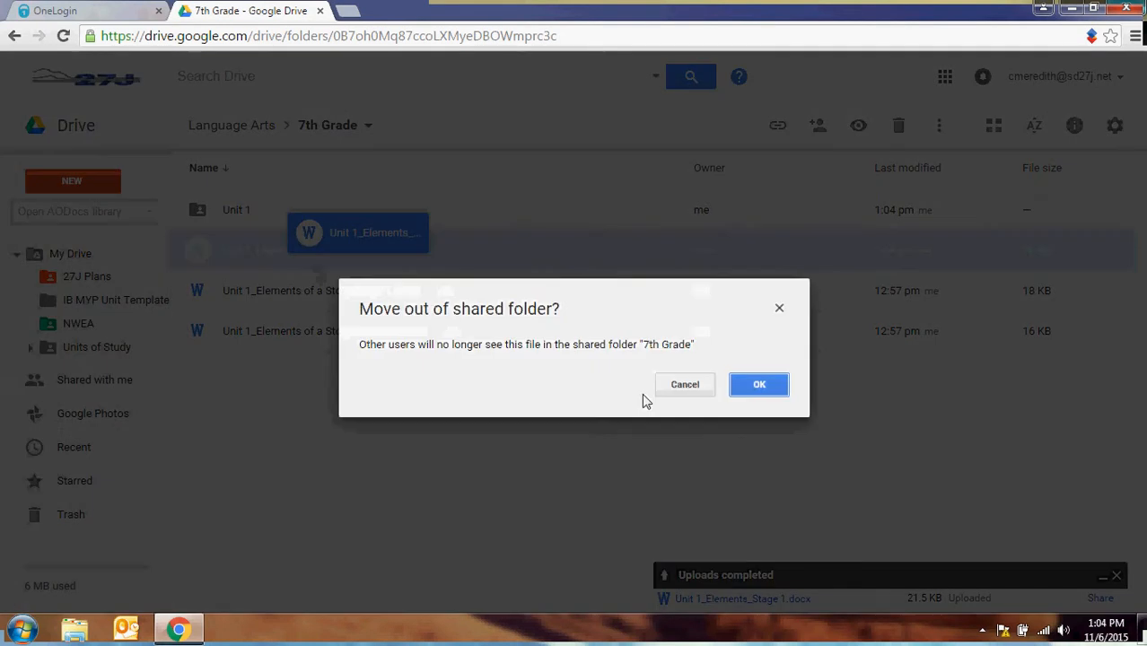
{"action": "left_click", "coordinate": [758, 385]}
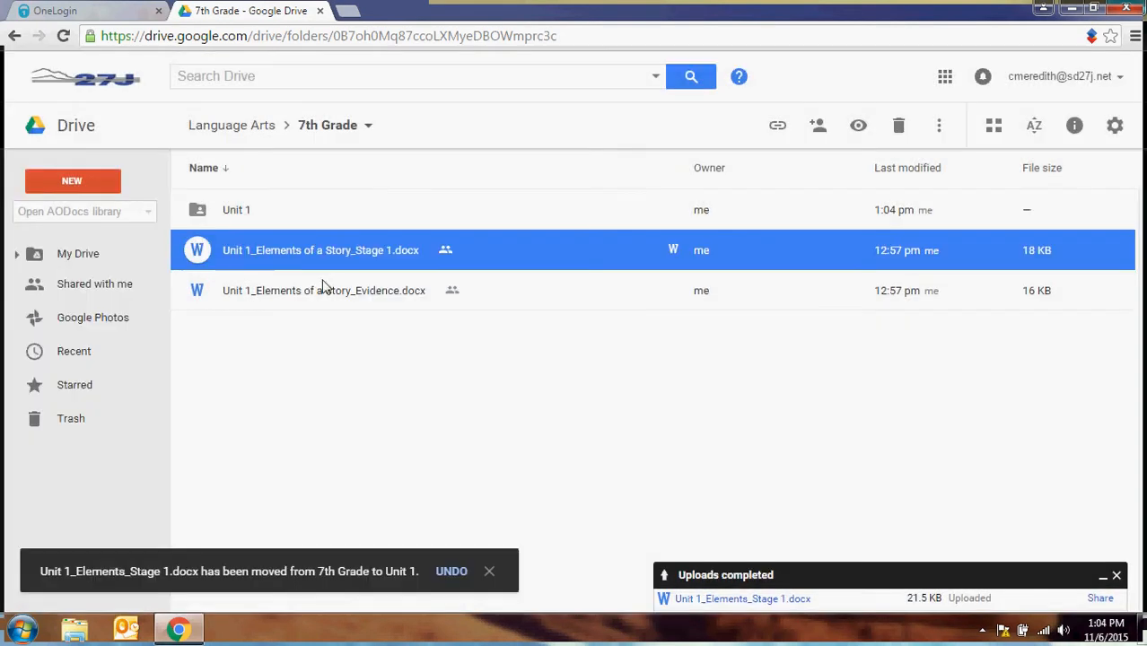
{"action": "left_click_drag", "start_coordinate": [320, 257], "coordinate": [302, 216]}
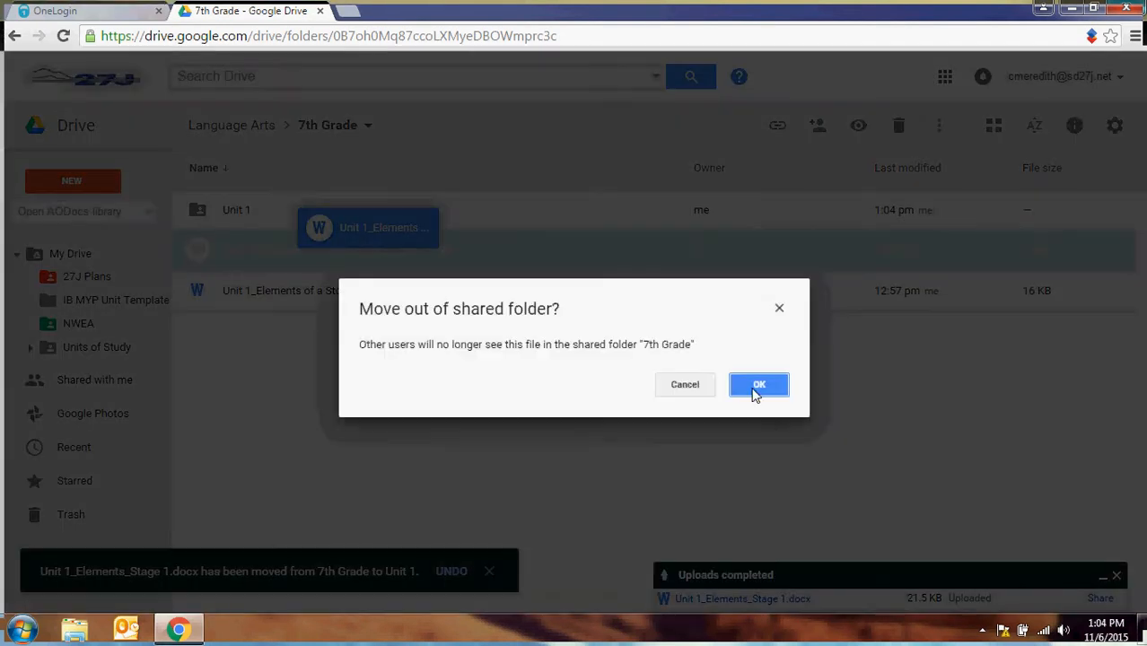
{"action": "left_click", "coordinate": [756, 387]}
{"action": "left_click_drag", "start_coordinate": [323, 256], "coordinate": [301, 221]}
{"action": "left_click", "coordinate": [762, 387]}
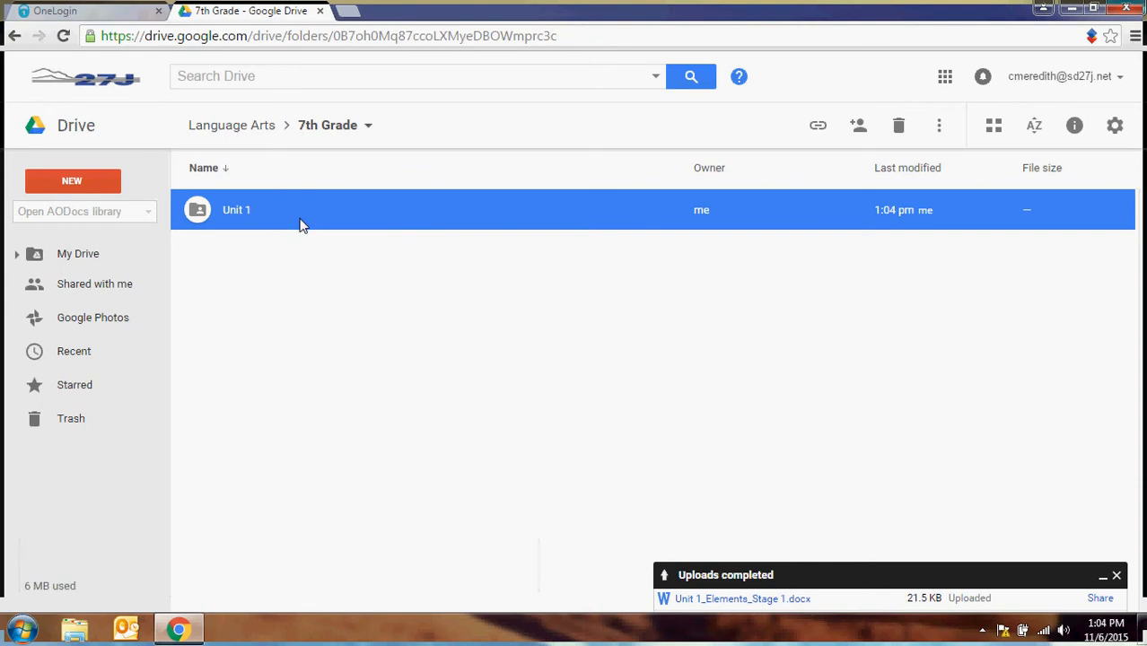
In the advanced sharing settings of the Unit 1 folder, enter a colleague's name as the person to invite
{"action": "right_click", "coordinate": [245, 216]}
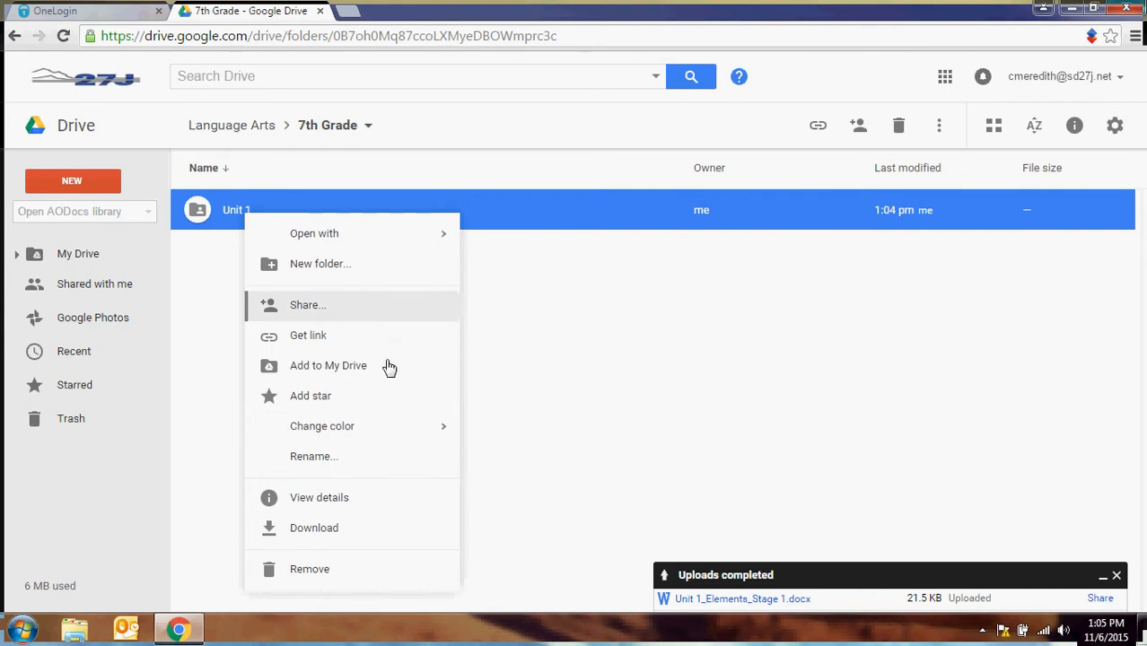
{"action": "left_click", "coordinate": [344, 306]}
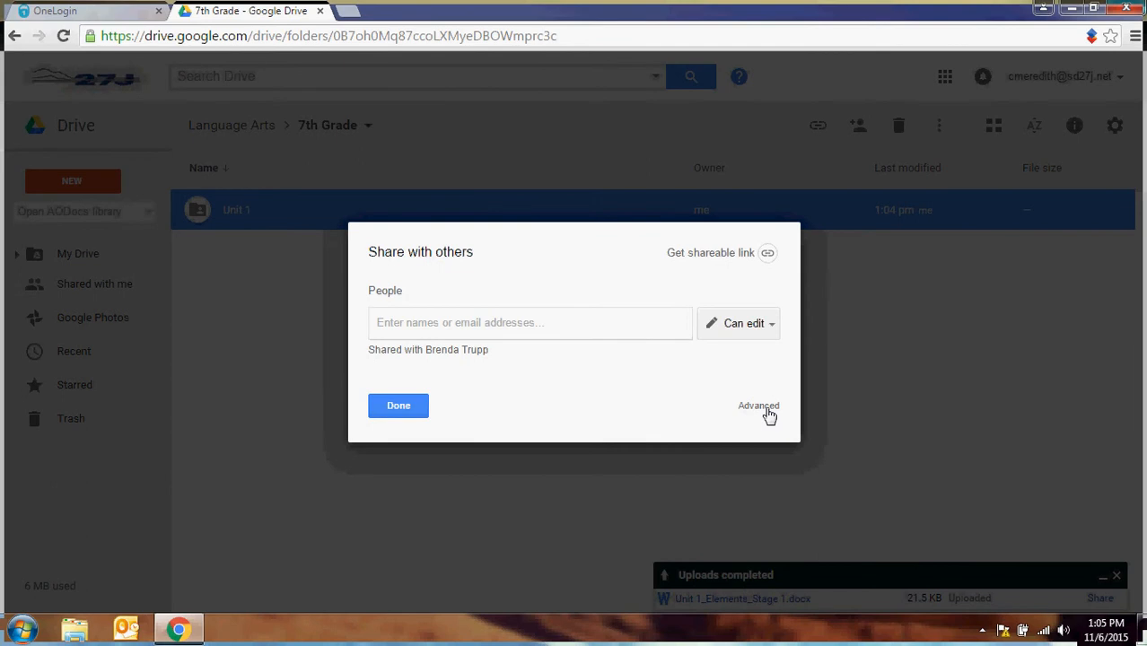
{"action": "left_click", "coordinate": [758, 407]}
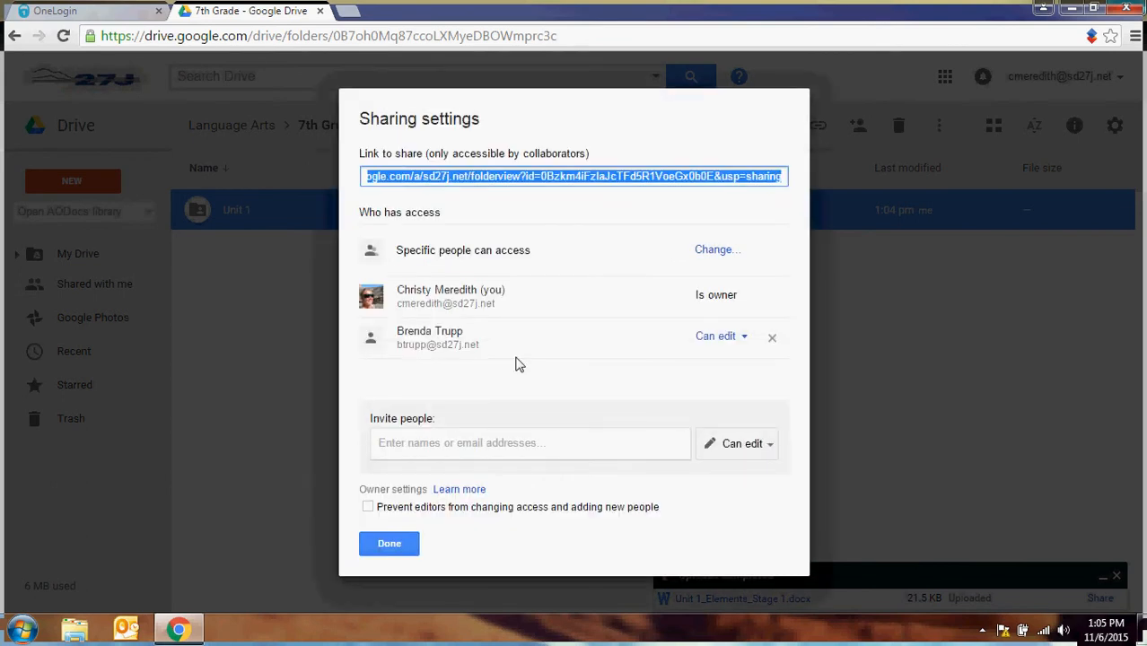
{"action": "left_click", "coordinate": [463, 442]}
{"action": "type", "text": "jenn"}
{"action": "key", "text": "BackSpace"}
{"action": "key", "text": "BackSpace"}
{"action": "key", "text": "BackSpace"}
{"action": "key", "text": "BackSpace"}
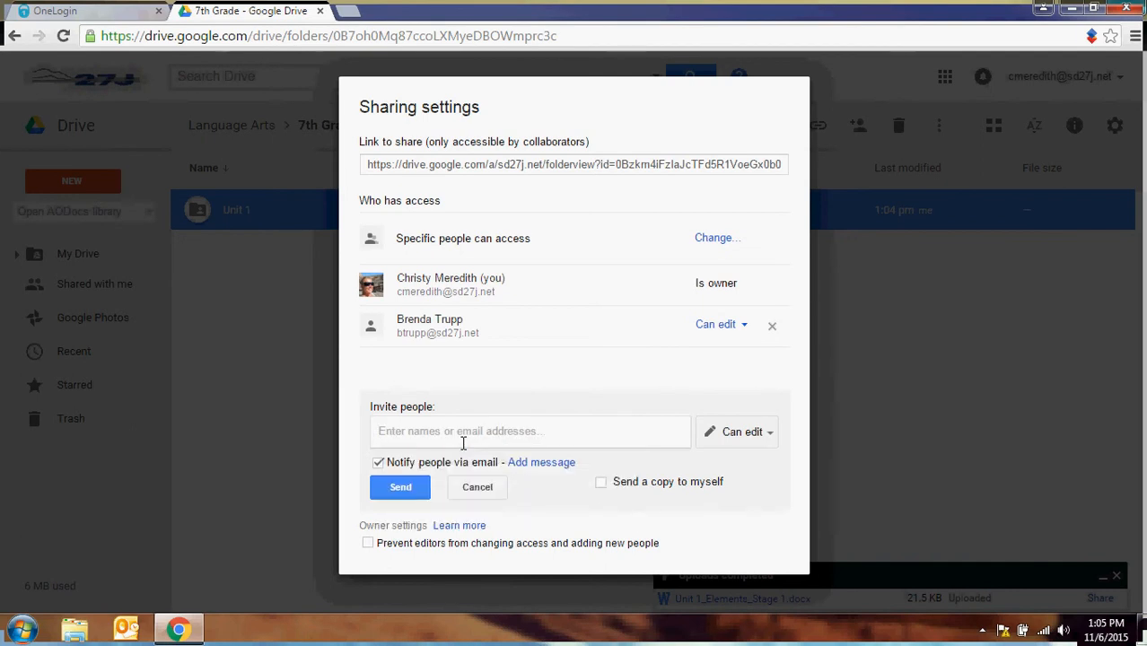
{"action": "type", "text": "jenn"}
{"action": "left_click", "coordinate": [464, 454]}
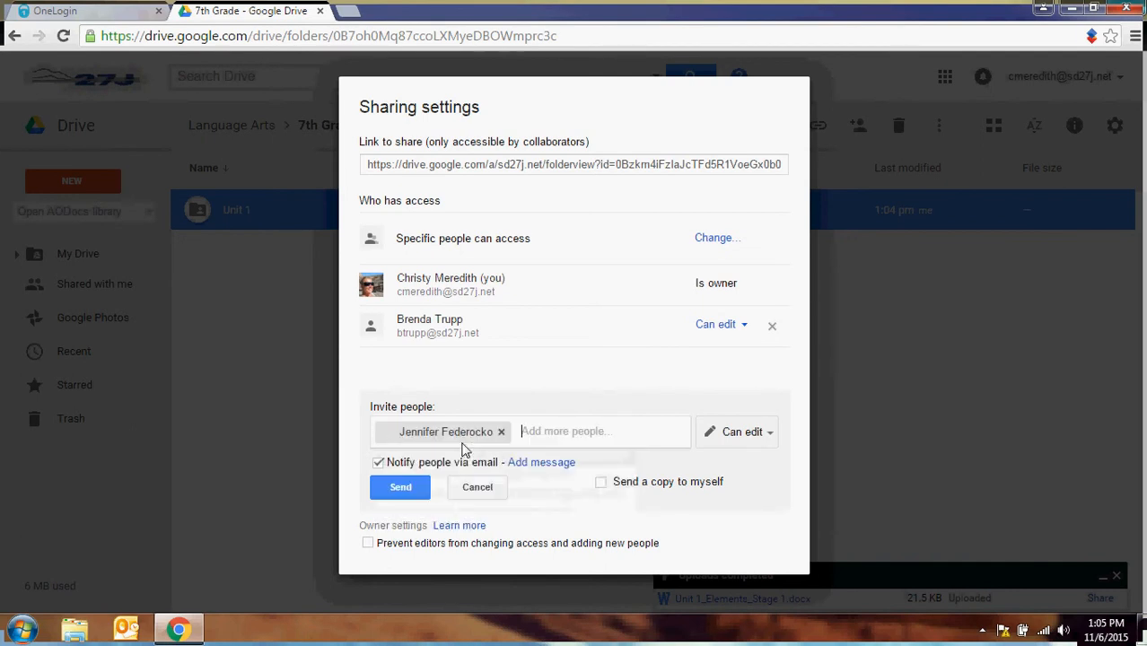
Share the Unit 1 folder with the colleague as Can edit without e-mail notification, and finish the sharing settings
{"action": "left_click", "coordinate": [378, 462]}
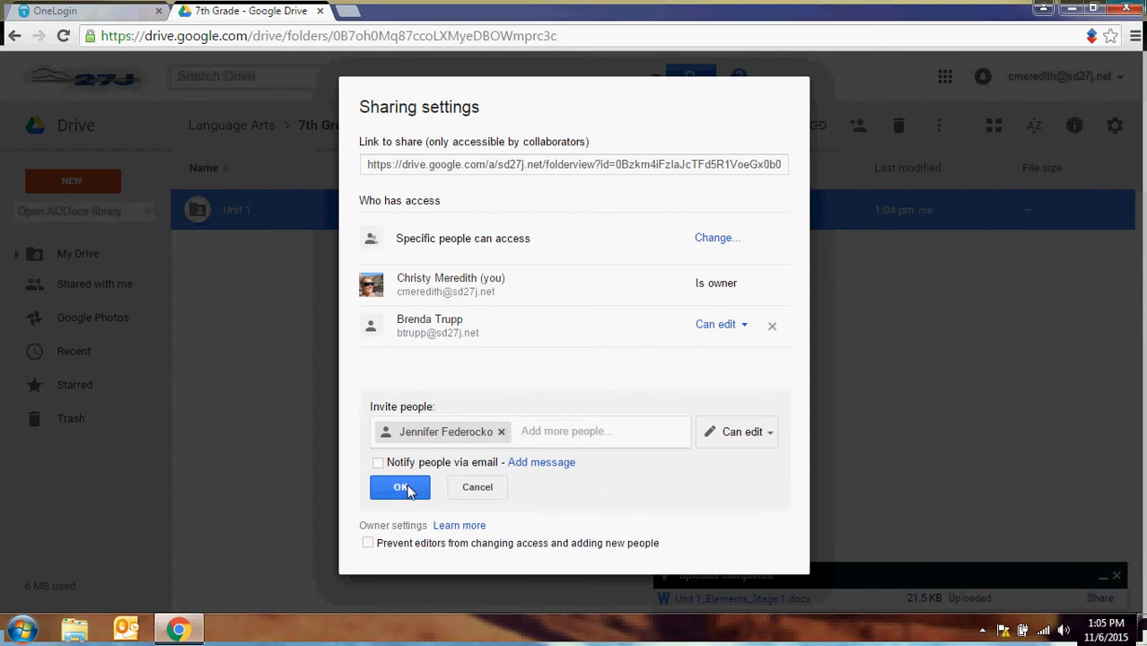
{"action": "left_click", "coordinate": [758, 436]}
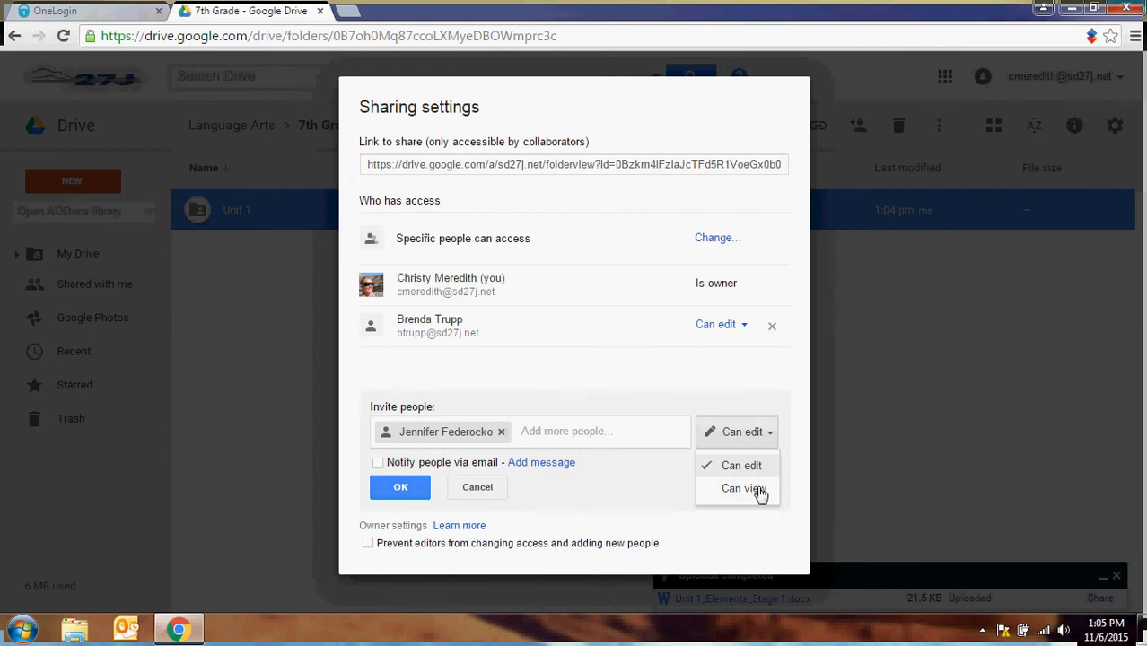
{"action": "left_click", "coordinate": [400, 487]}
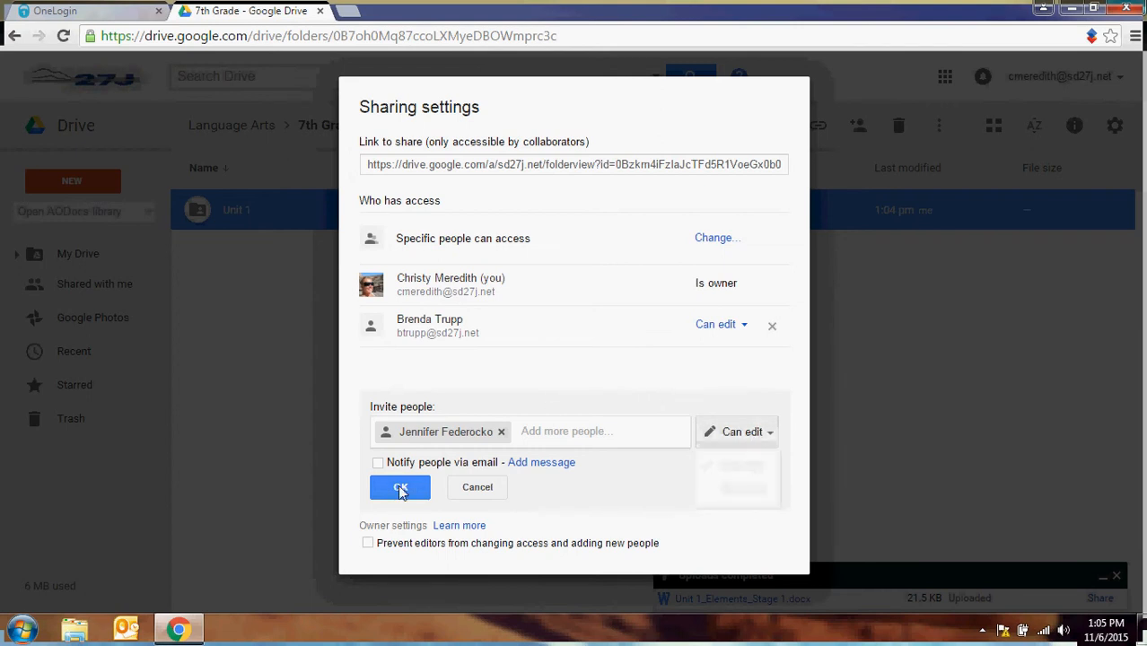
{"action": "left_click", "coordinate": [401, 492]}
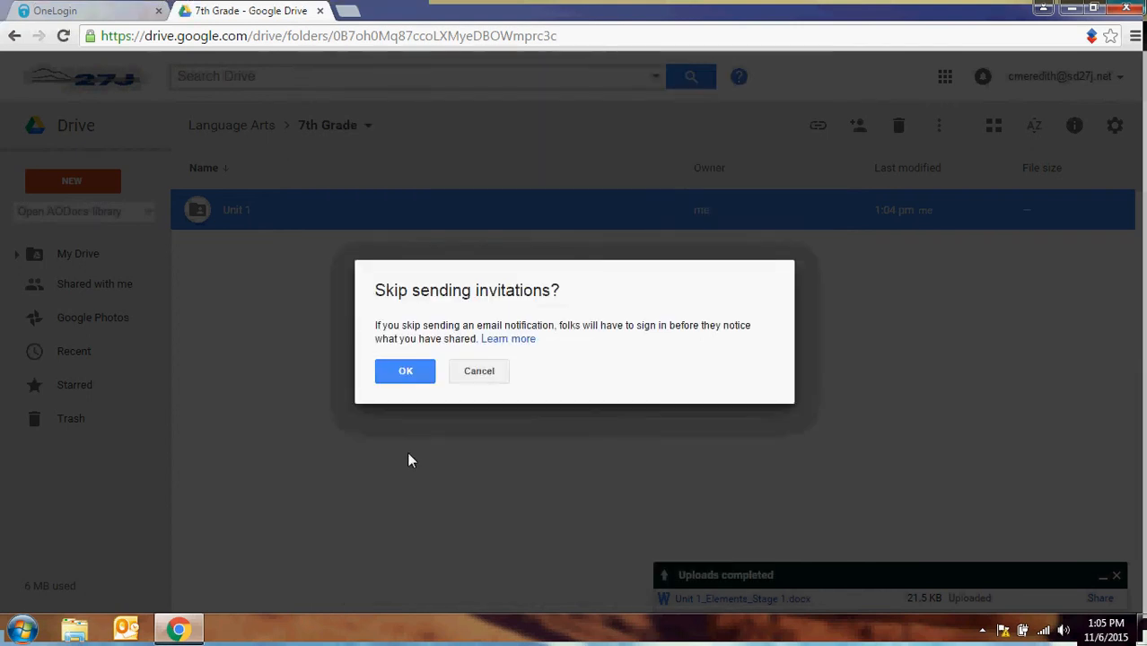
{"action": "left_click", "coordinate": [405, 373]}
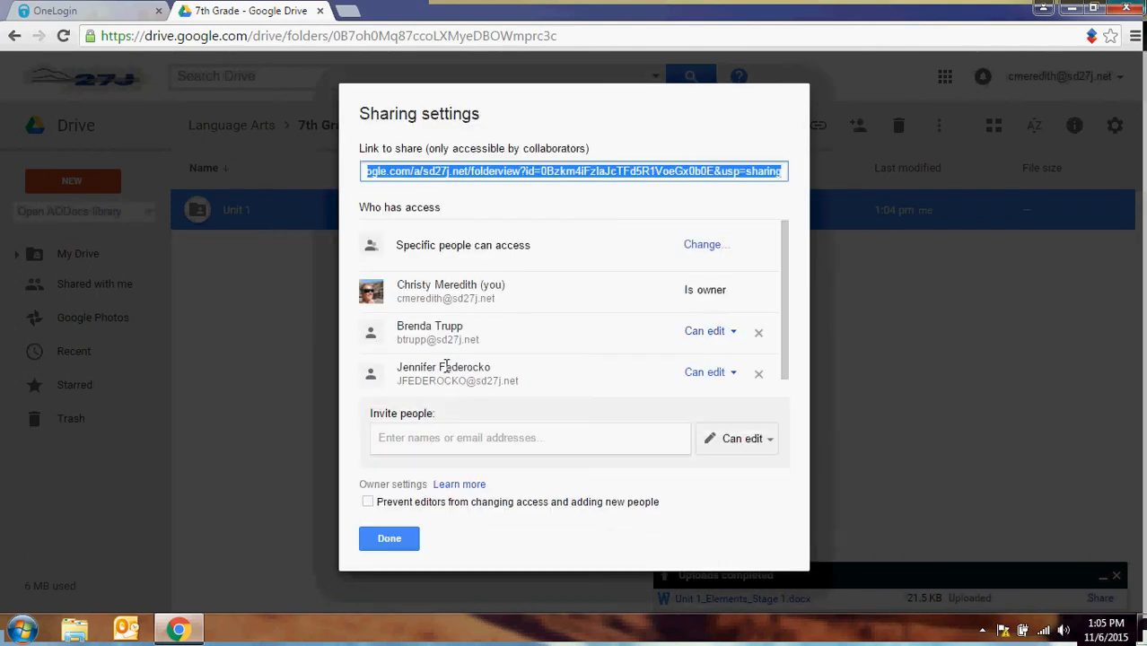
{"action": "left_click", "coordinate": [388, 539]}
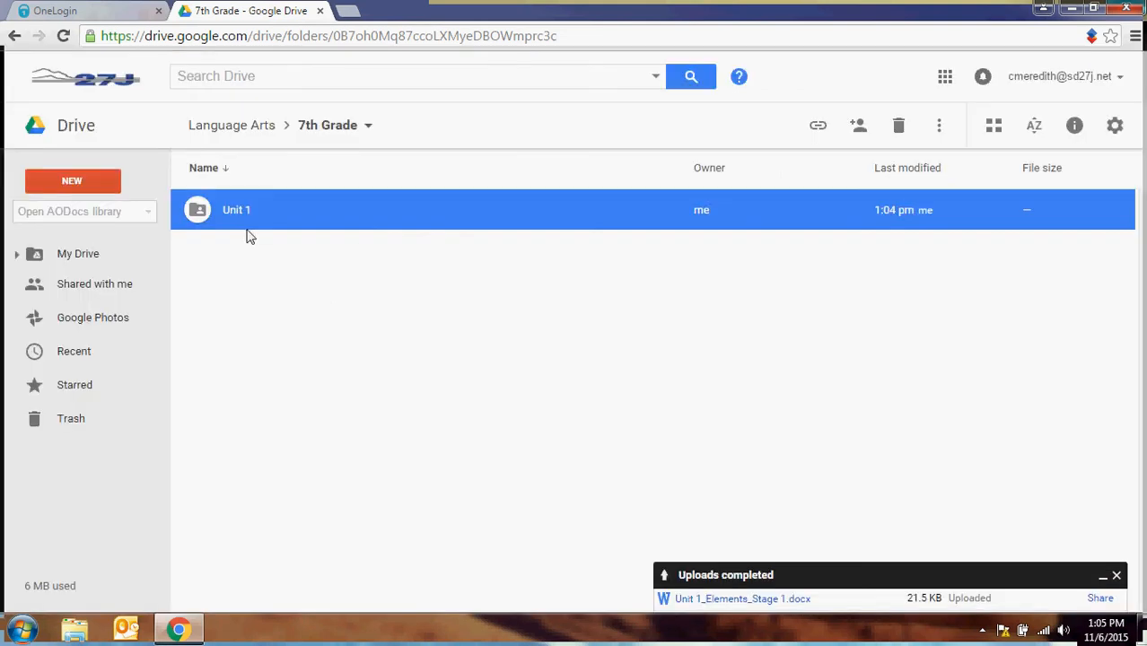
Review who has access to the Unit 1 folder in its advanced sharing settings and close them
{"action": "right_click", "coordinate": [291, 222]}
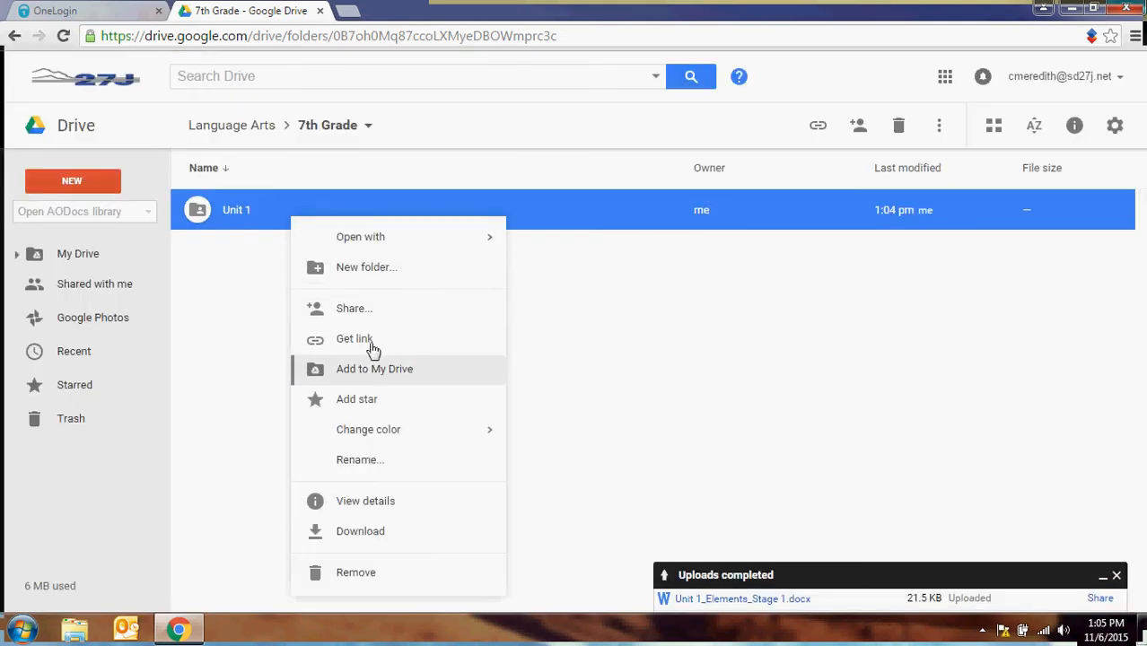
{"action": "left_click", "coordinate": [640, 446]}
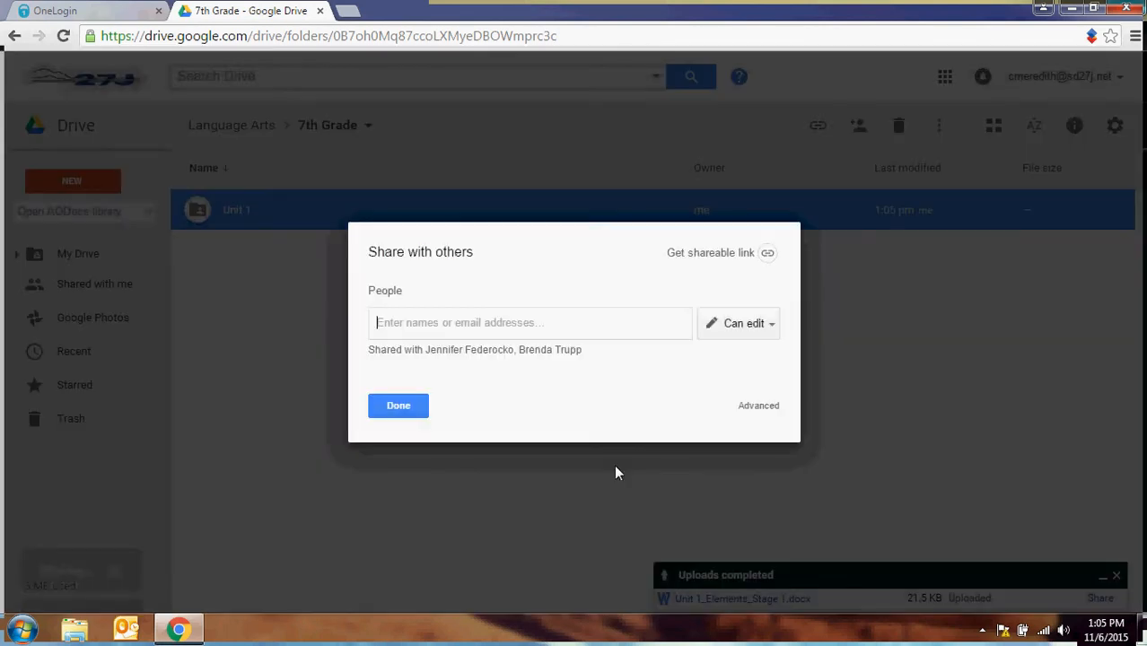
{"action": "left_click", "coordinate": [751, 416]}
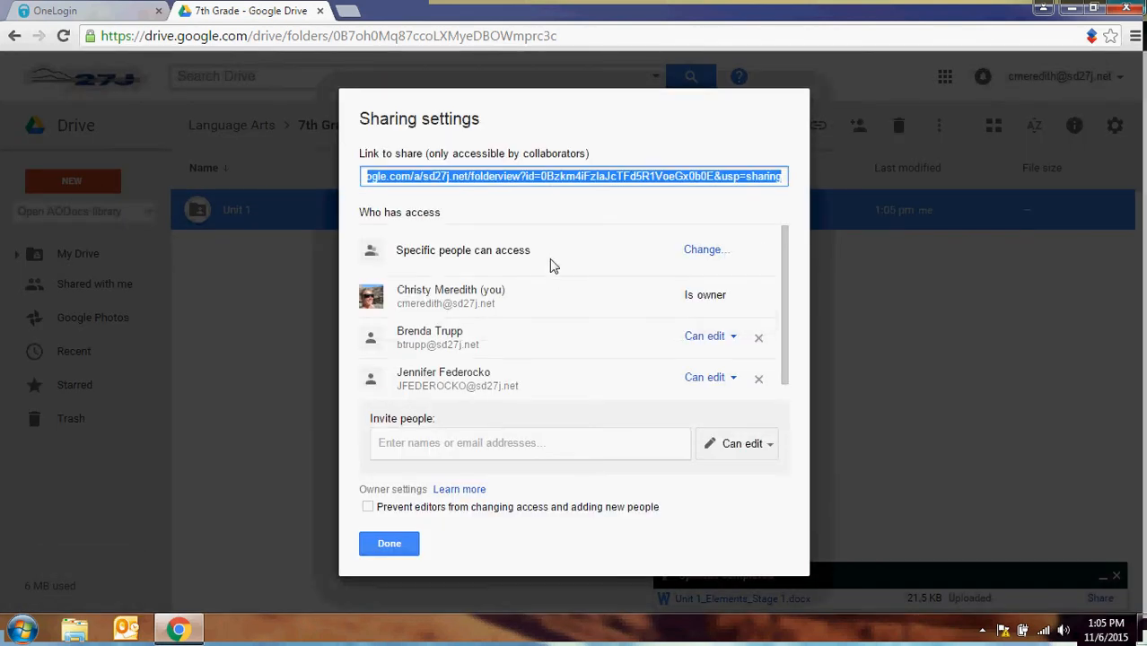
{"action": "left_click", "coordinate": [389, 544]}
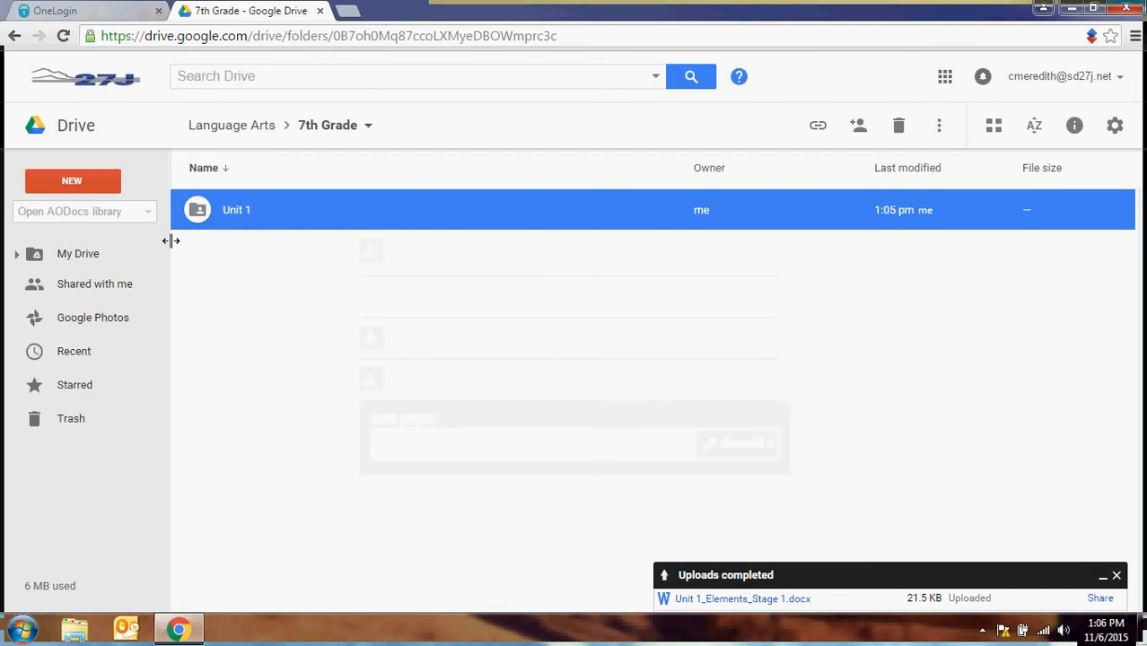
List the items shared with me and compare the options offered for the Language Arts folder and the Typing Objectives file
{"action": "left_click", "coordinate": [115, 287]}
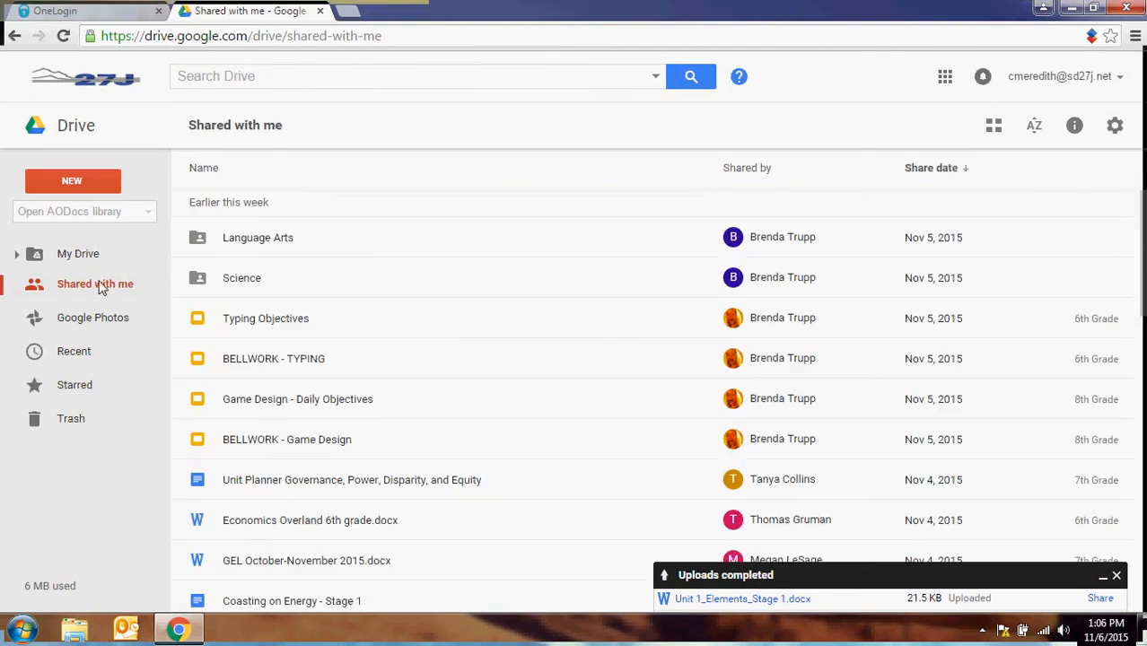
{"action": "right_click", "coordinate": [326, 247]}
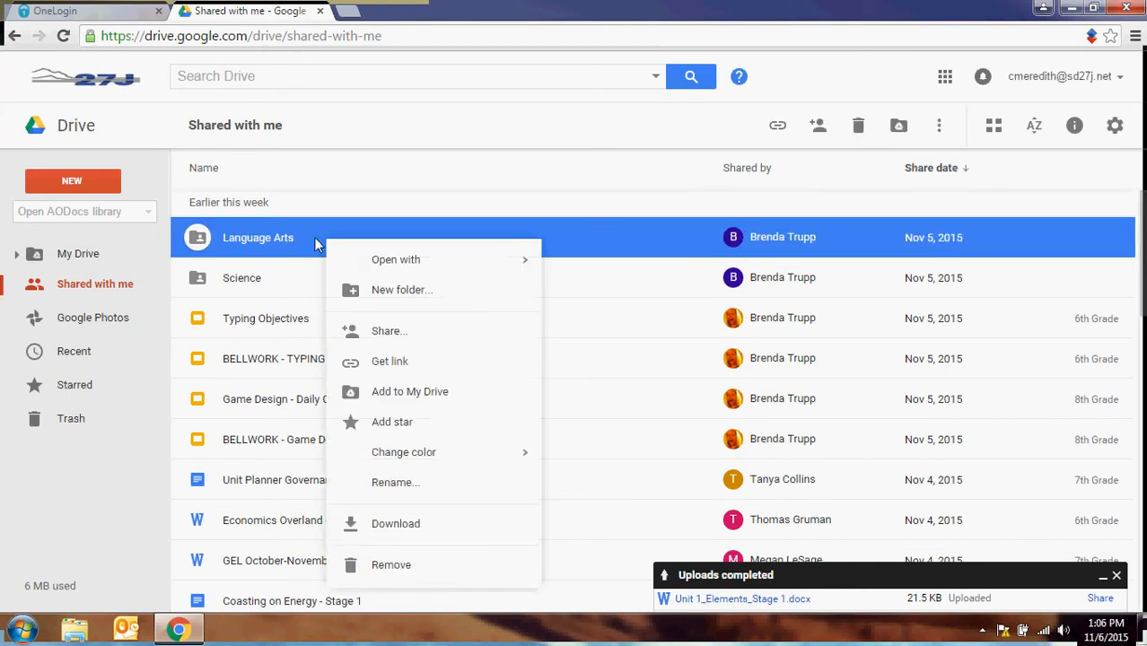
{"action": "right_click", "coordinate": [294, 311]}
{"action": "right_click", "coordinate": [296, 314]}
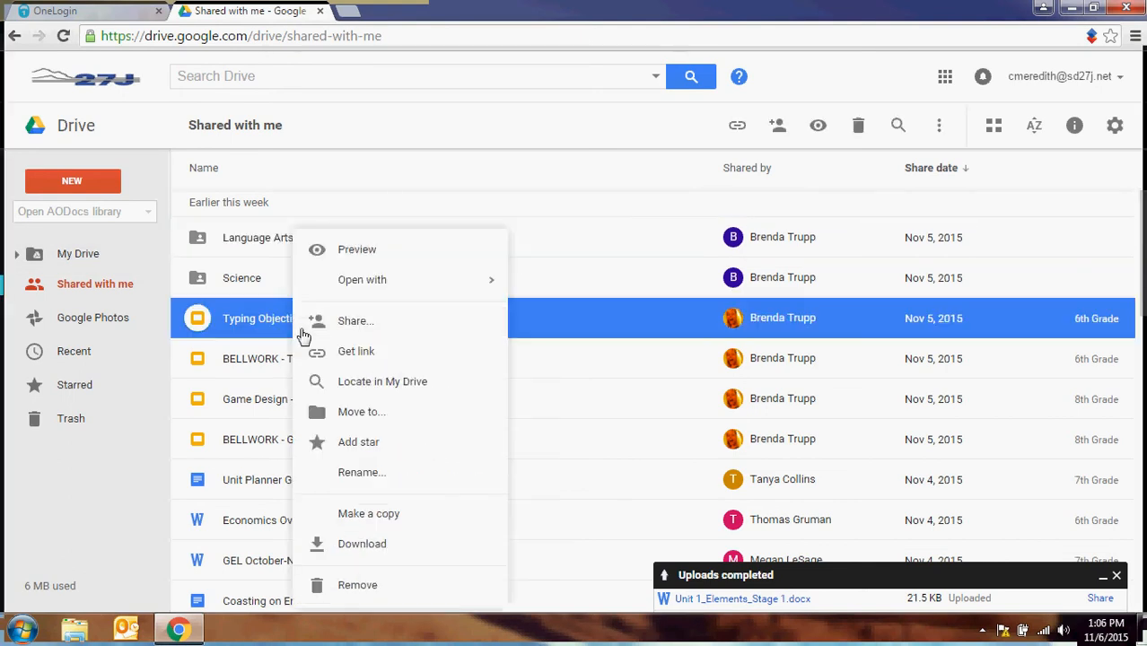
Try to add the shared Language Arts folder to My Drive by confirming a move with My Drive as the destination
{"action": "right_click", "coordinate": [271, 244]}
{"action": "right_click", "coordinate": [273, 240]}
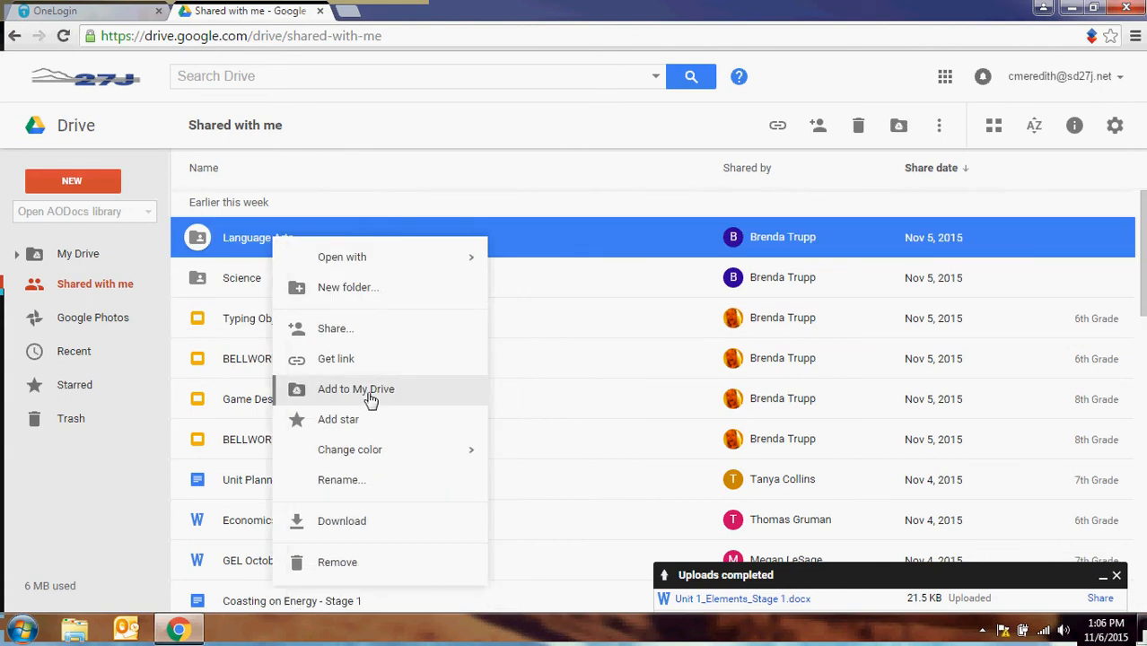
{"action": "left_click", "coordinate": [370, 390]}
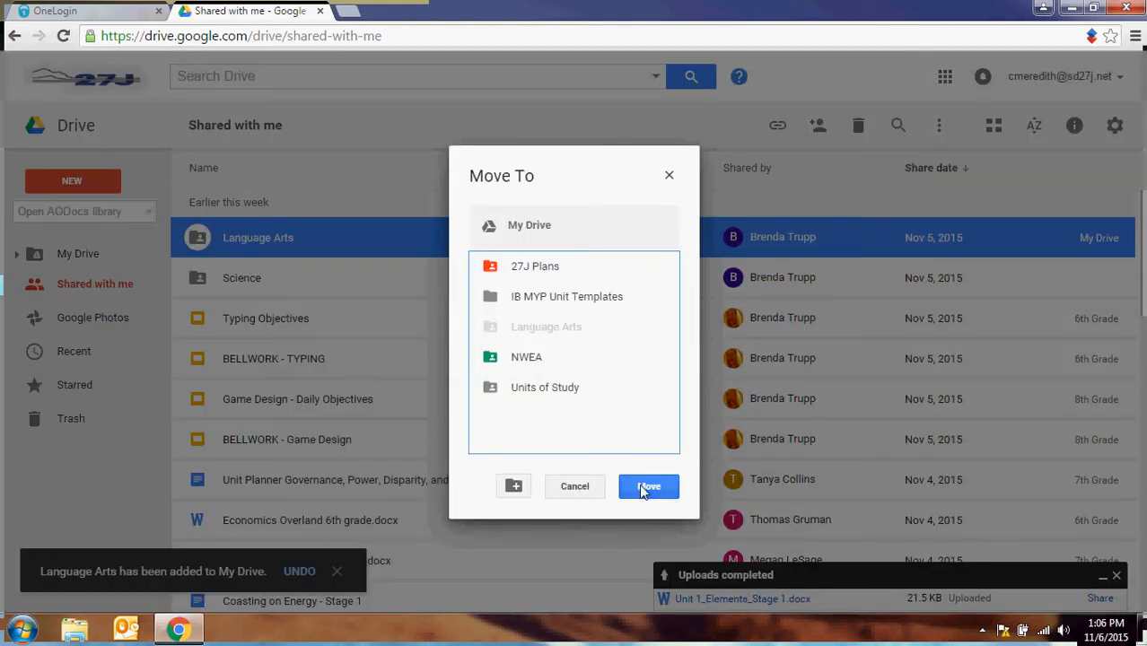
{"action": "left_click", "coordinate": [640, 494]}
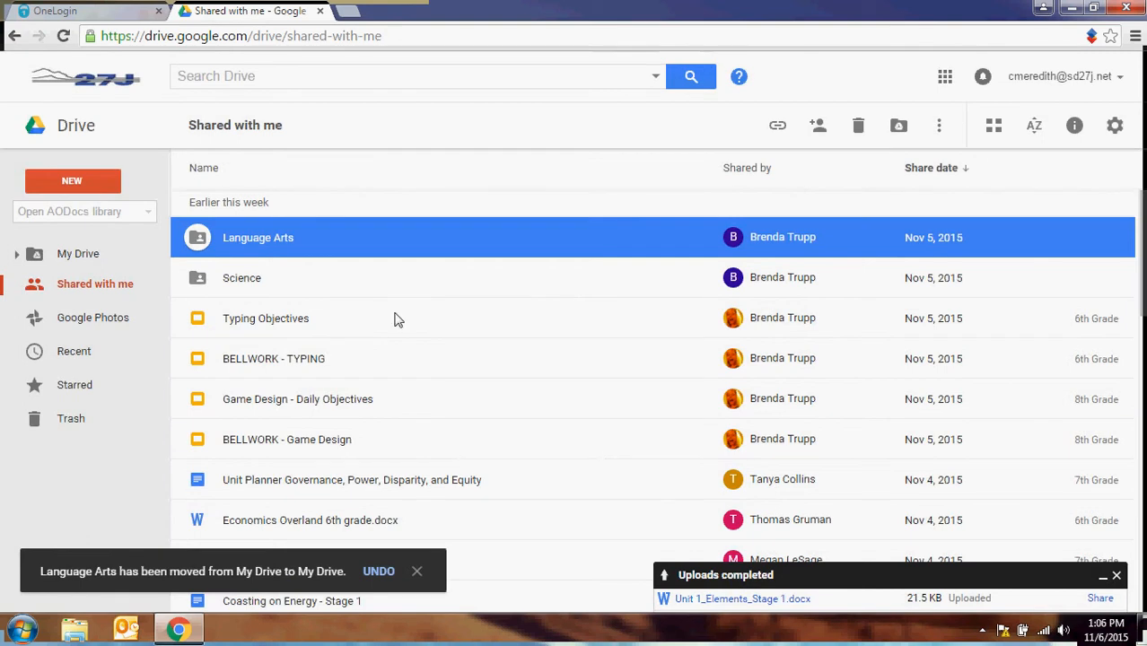
Add the shared Science folder to My Drive, declining to move it into another folder
{"action": "left_click", "coordinate": [386, 286]}
{"action": "right_click", "coordinate": [384, 280]}
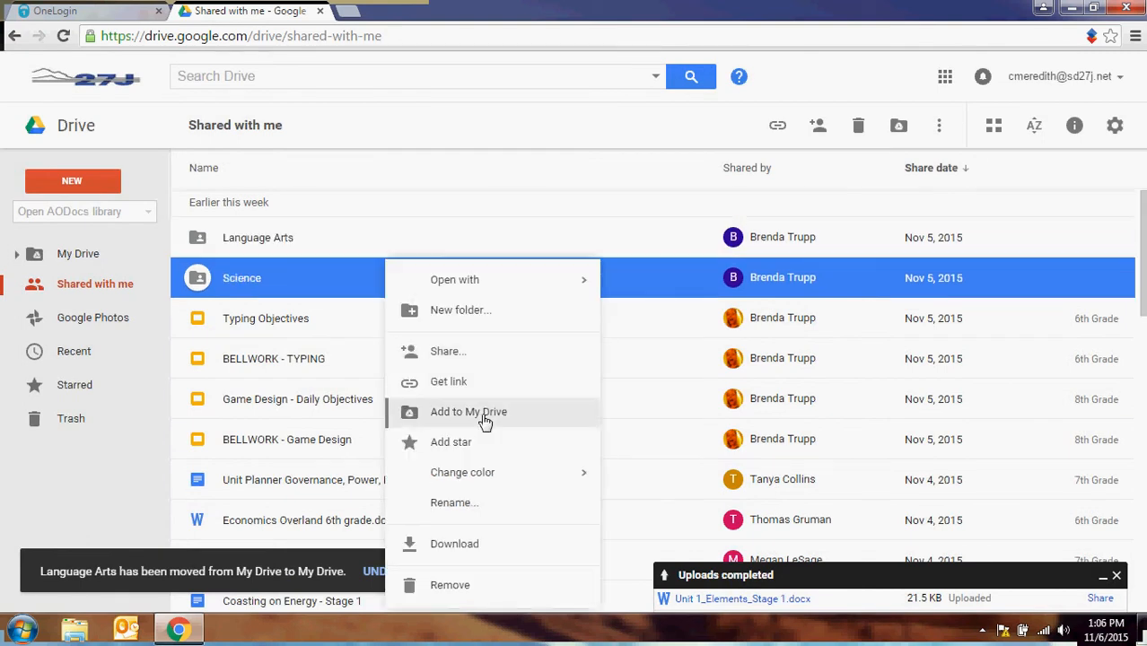
{"action": "left_click", "coordinate": [484, 350]}
{"action": "left_click", "coordinate": [598, 485]}
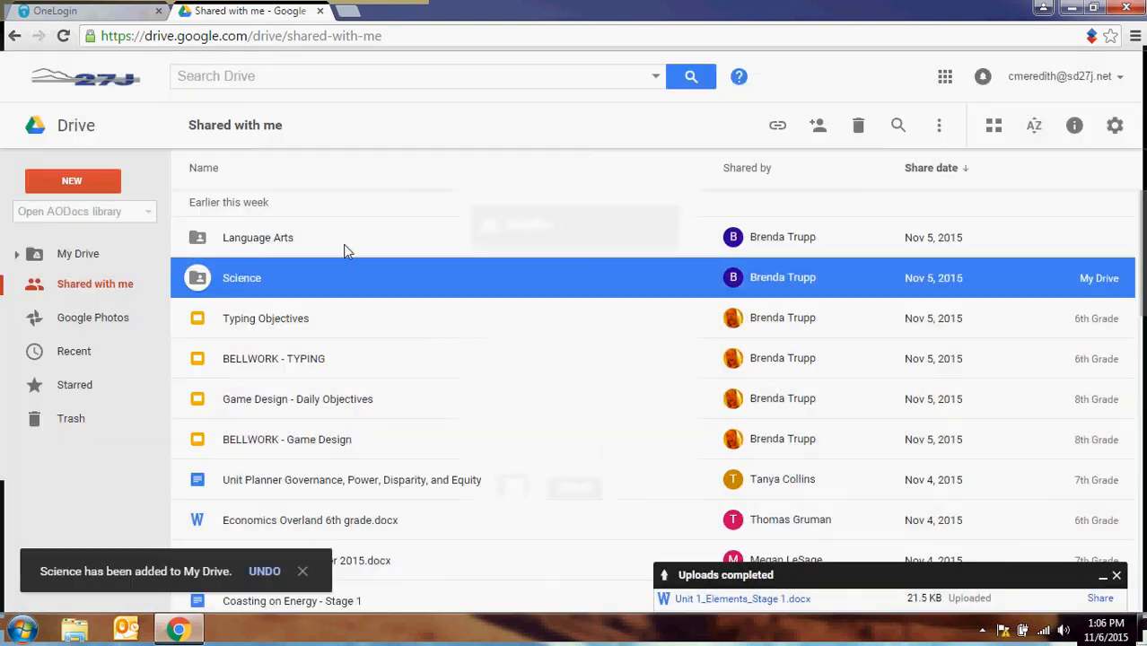
Add the shared Language Arts folder to My Drive, declining to move it into another folder
{"action": "right_click", "coordinate": [356, 244]}
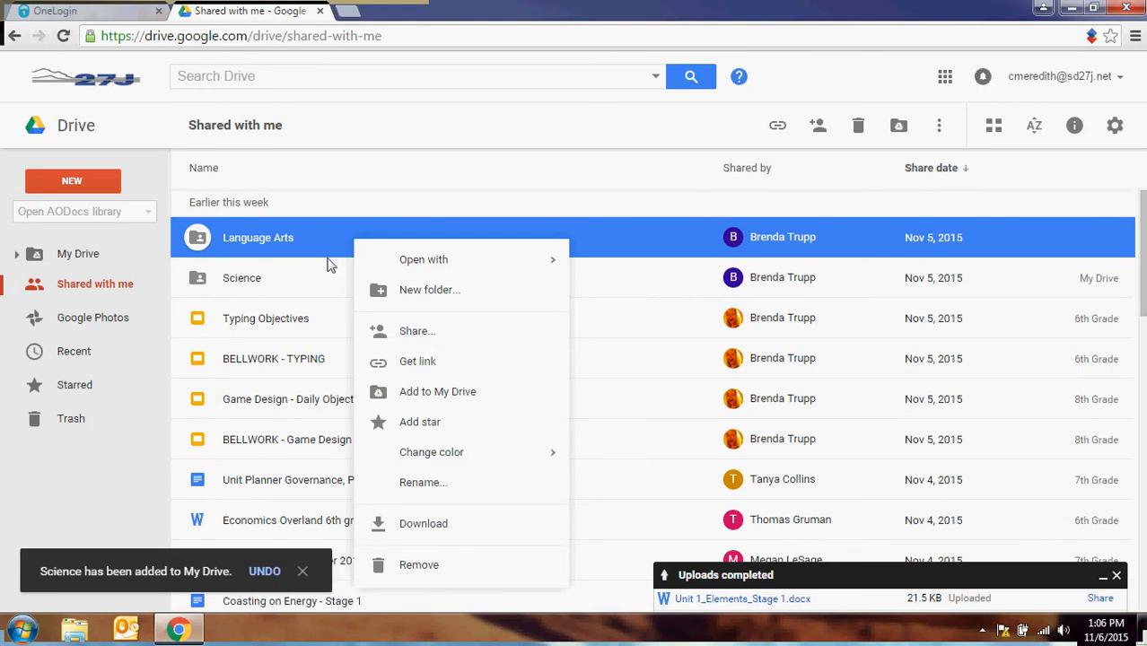
{"action": "left_click", "coordinate": [448, 403]}
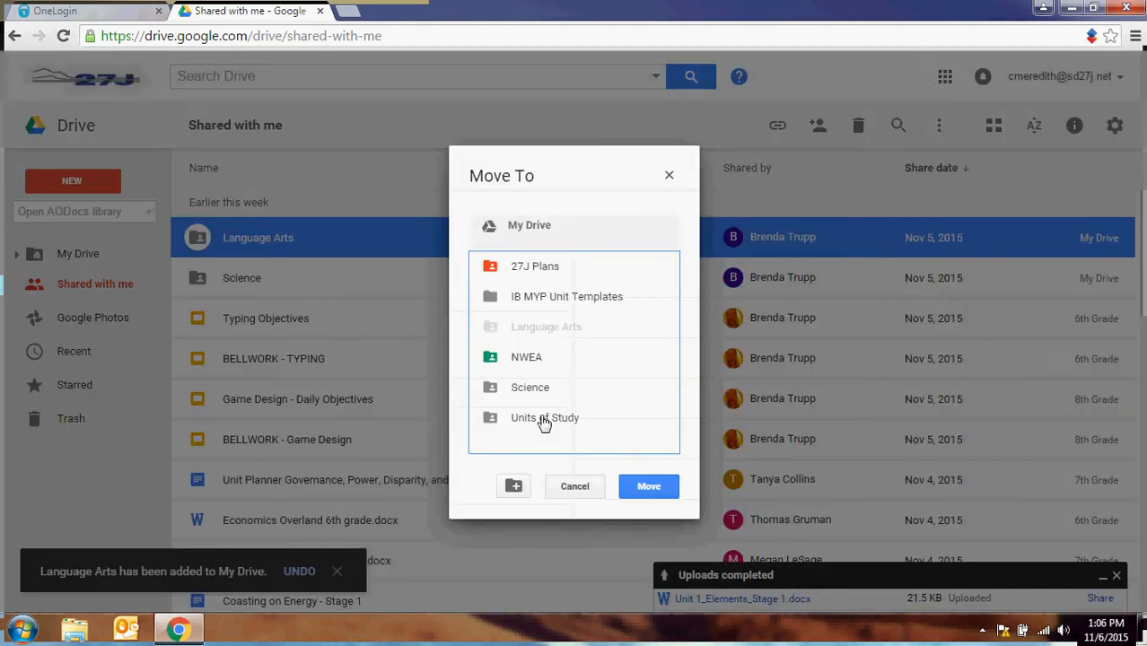
{"action": "left_click", "coordinate": [586, 492]}
Check the options of the Science and Language Arts folders for the Locate in My Drive entry
{"action": "right_click", "coordinate": [314, 282]}
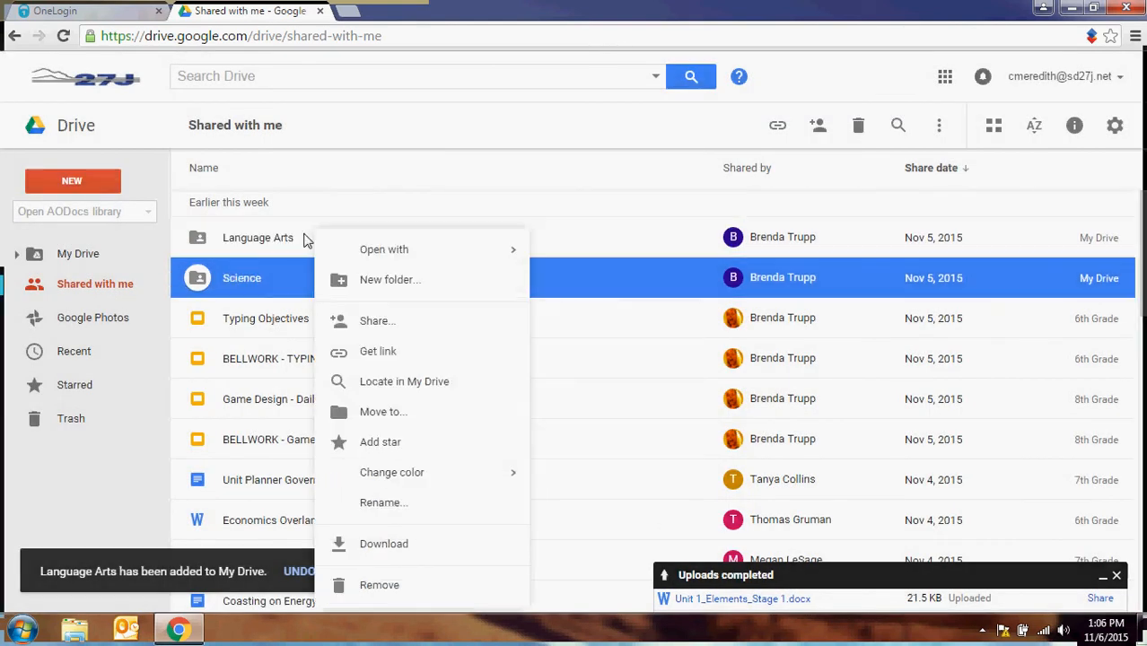
{"action": "right_click", "coordinate": [303, 237]}
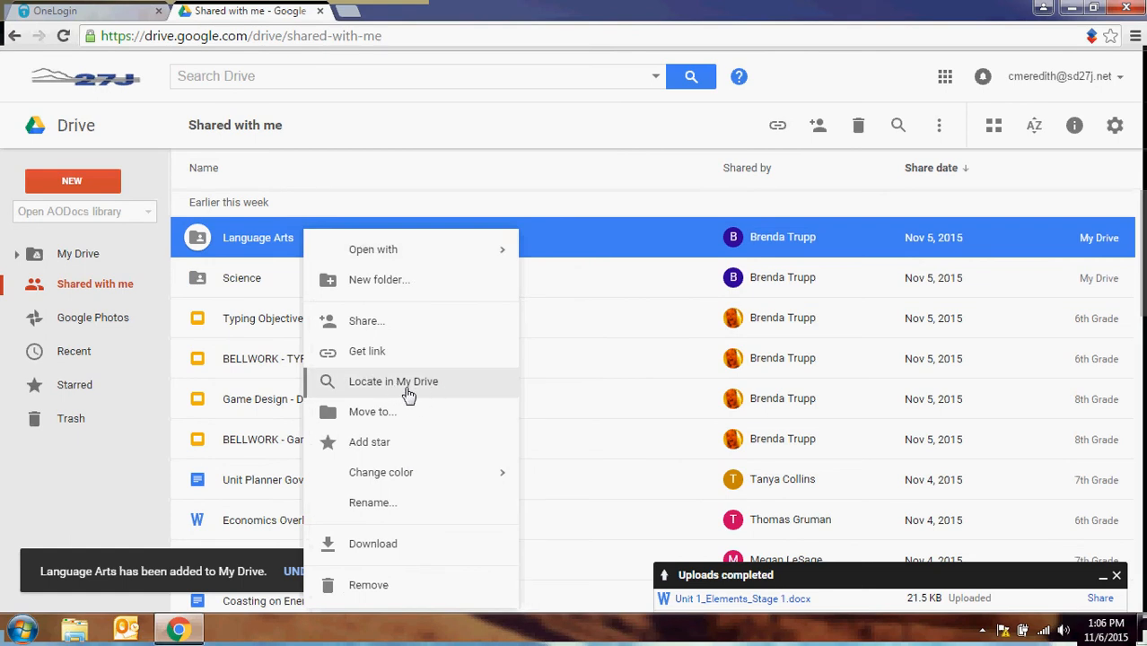
{"action": "right_click", "coordinate": [280, 286]}
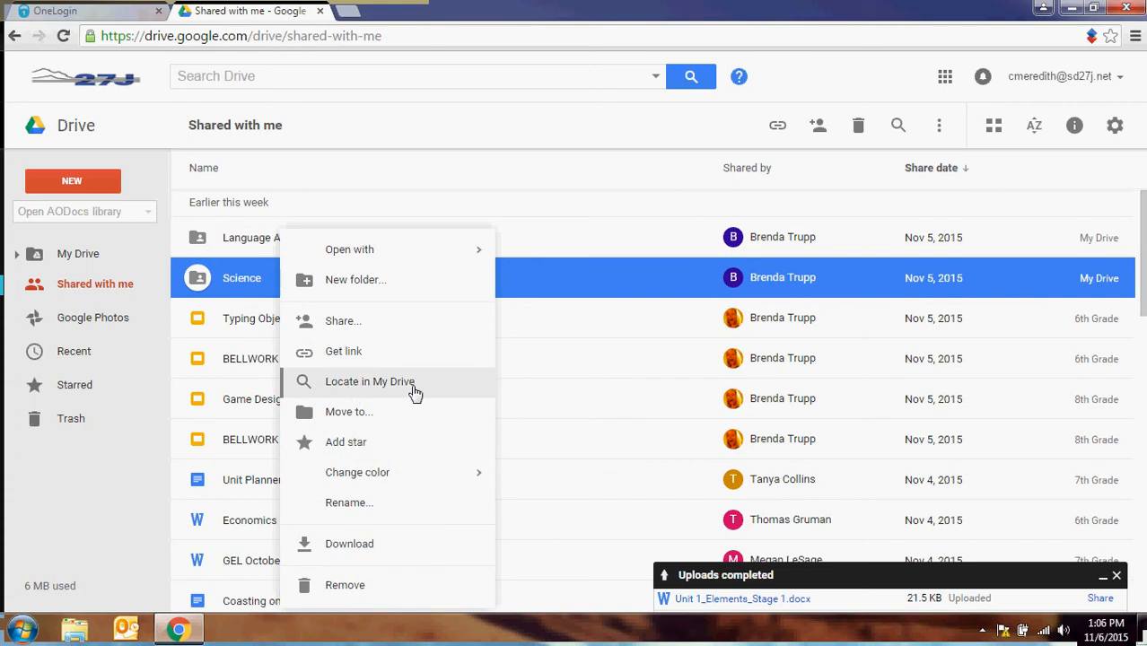
In My Drive, browse Language Arts > 7th Grade > Unit 1 to view its documents, and reopen the Language Arts folder from My Drive
{"action": "left_click", "coordinate": [79, 254]}
{"action": "left_click", "coordinate": [337, 258]}
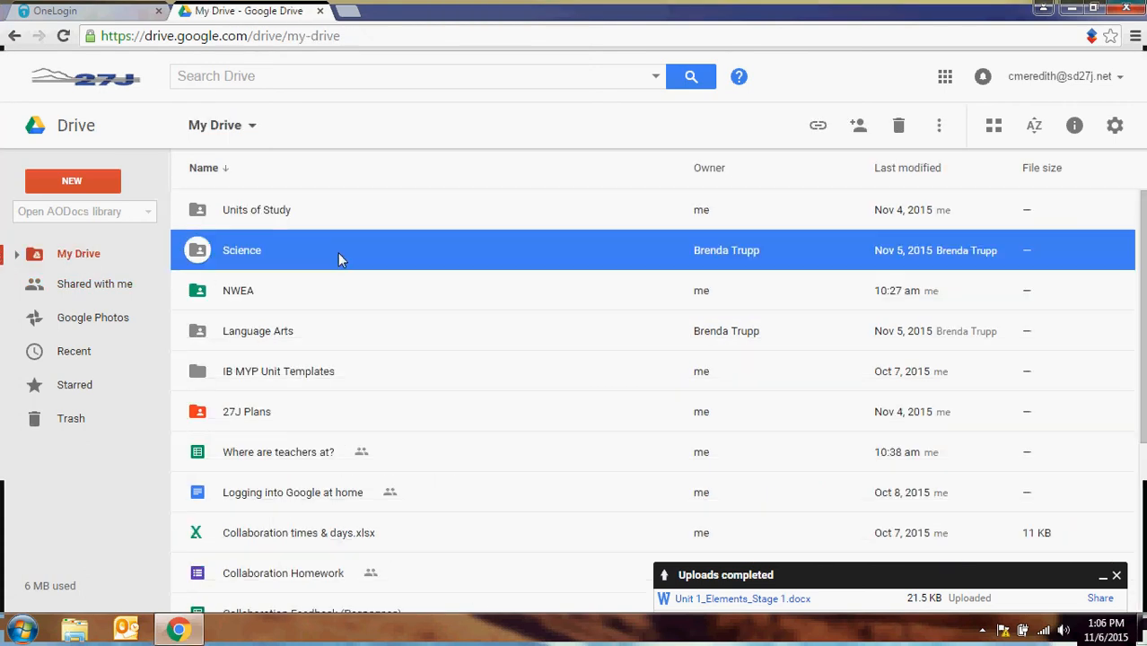
{"action": "left_click", "coordinate": [346, 334]}
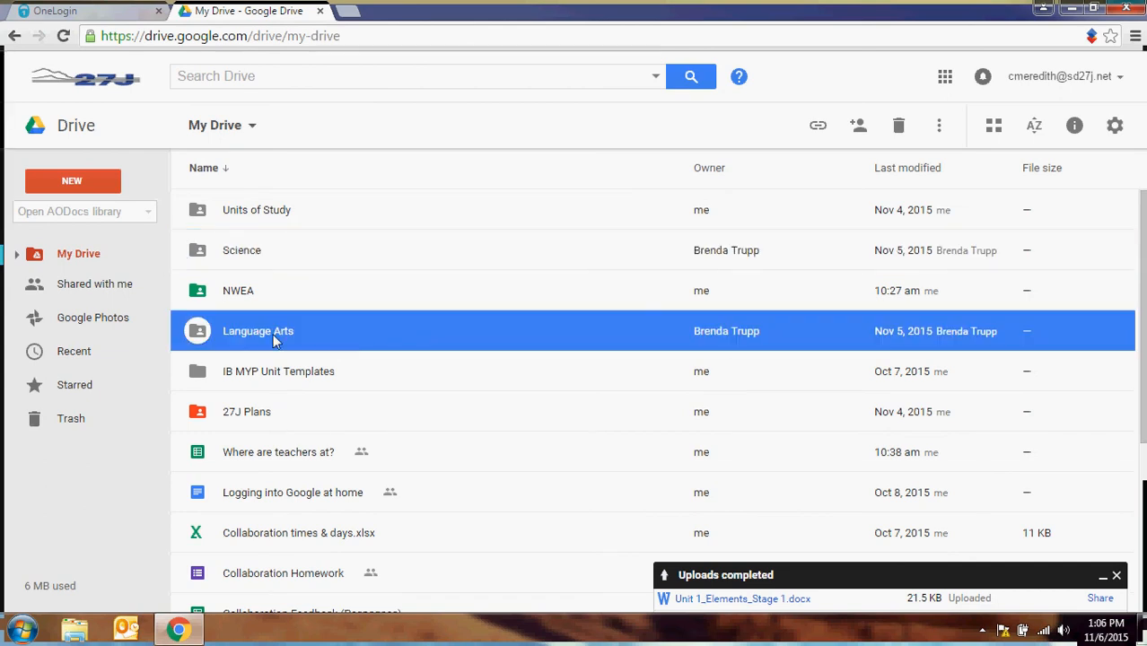
{"action": "double_click", "coordinate": [274, 336]}
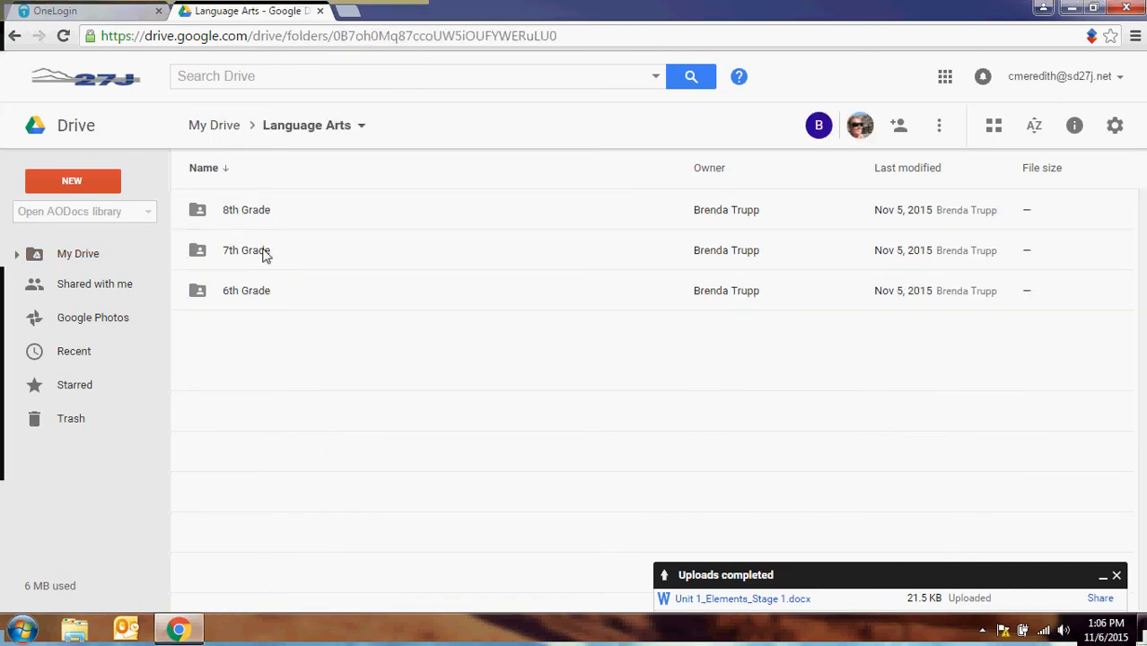
{"action": "left_click", "coordinate": [239, 215]}
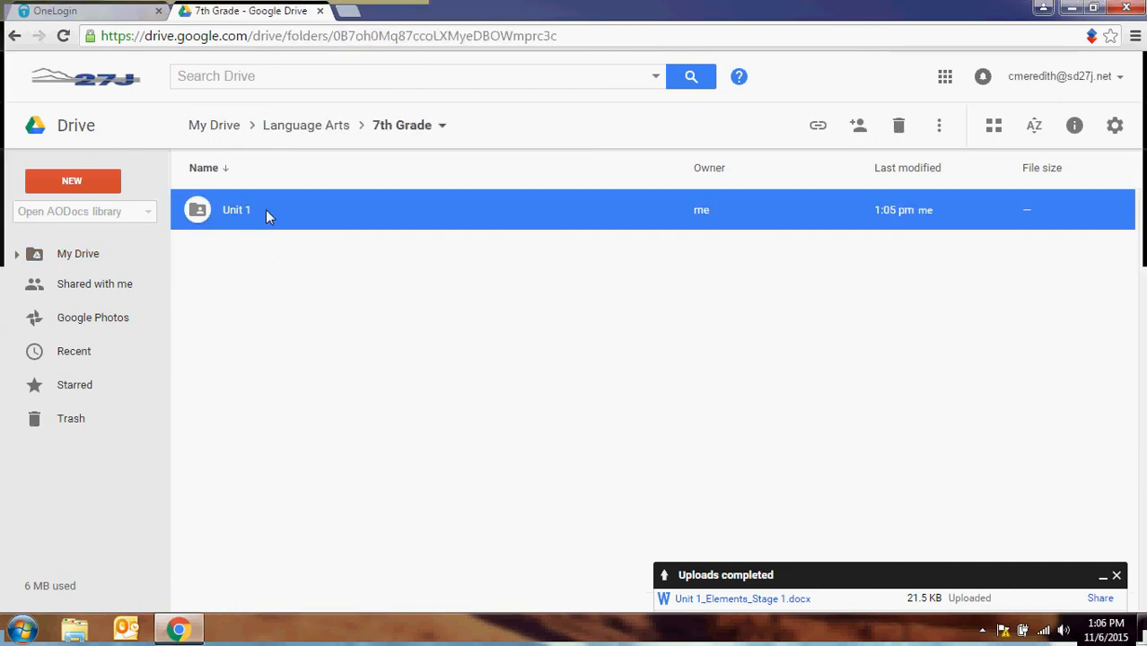
{"action": "double_click", "coordinate": [273, 210]}
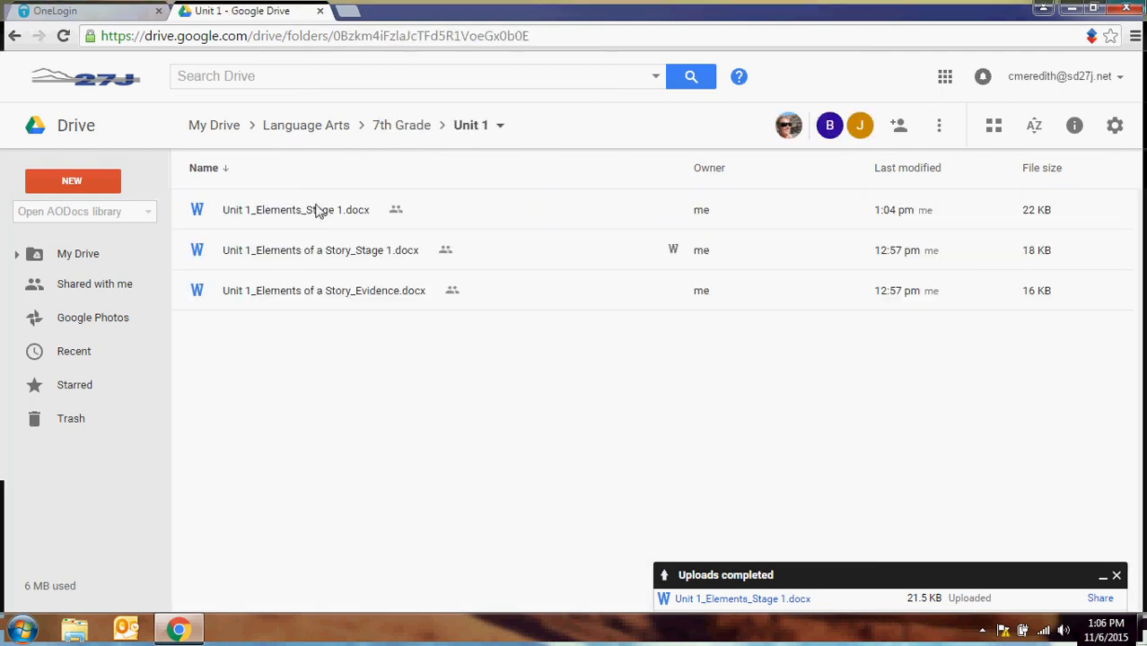
{"action": "left_click", "coordinate": [89, 256]}
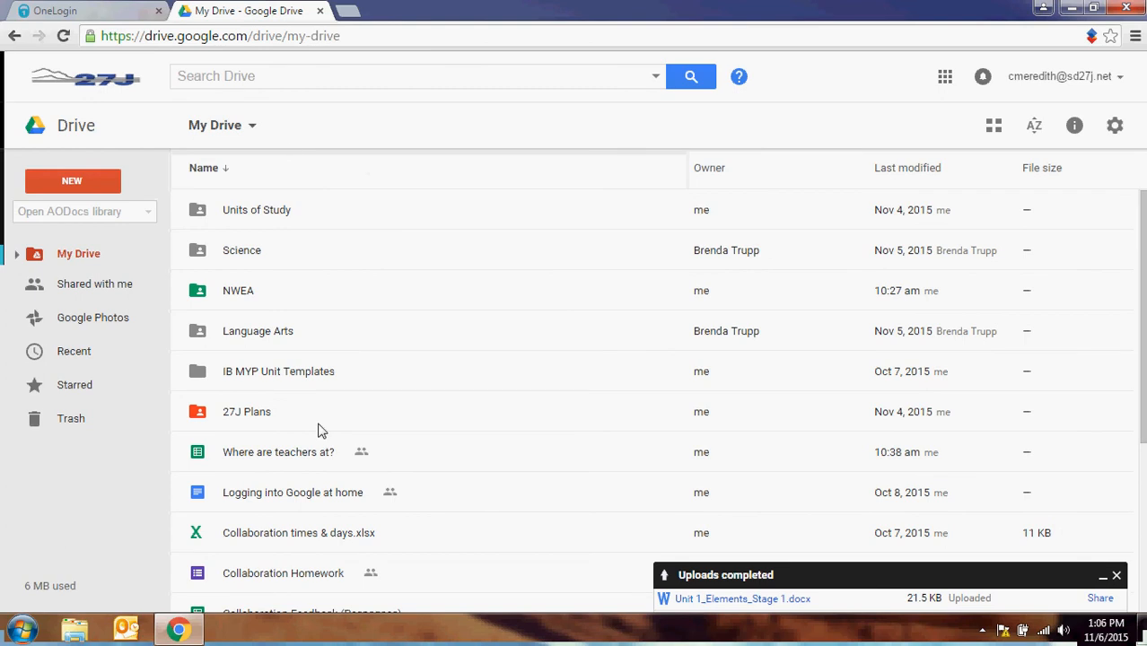
{"action": "double_click", "coordinate": [292, 339]}
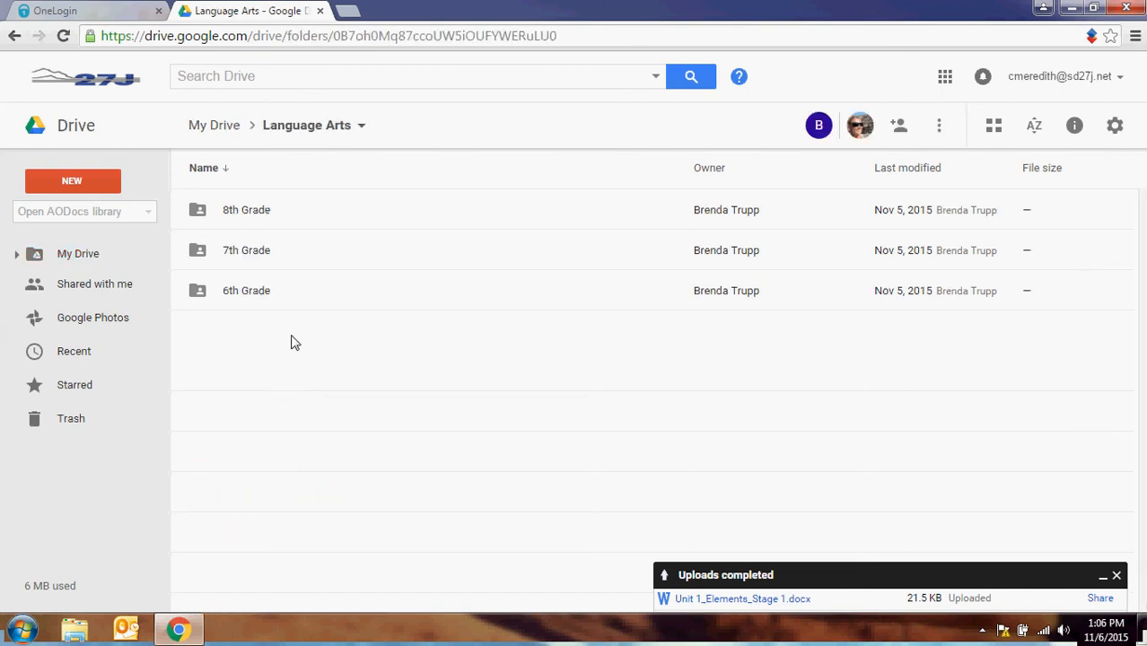